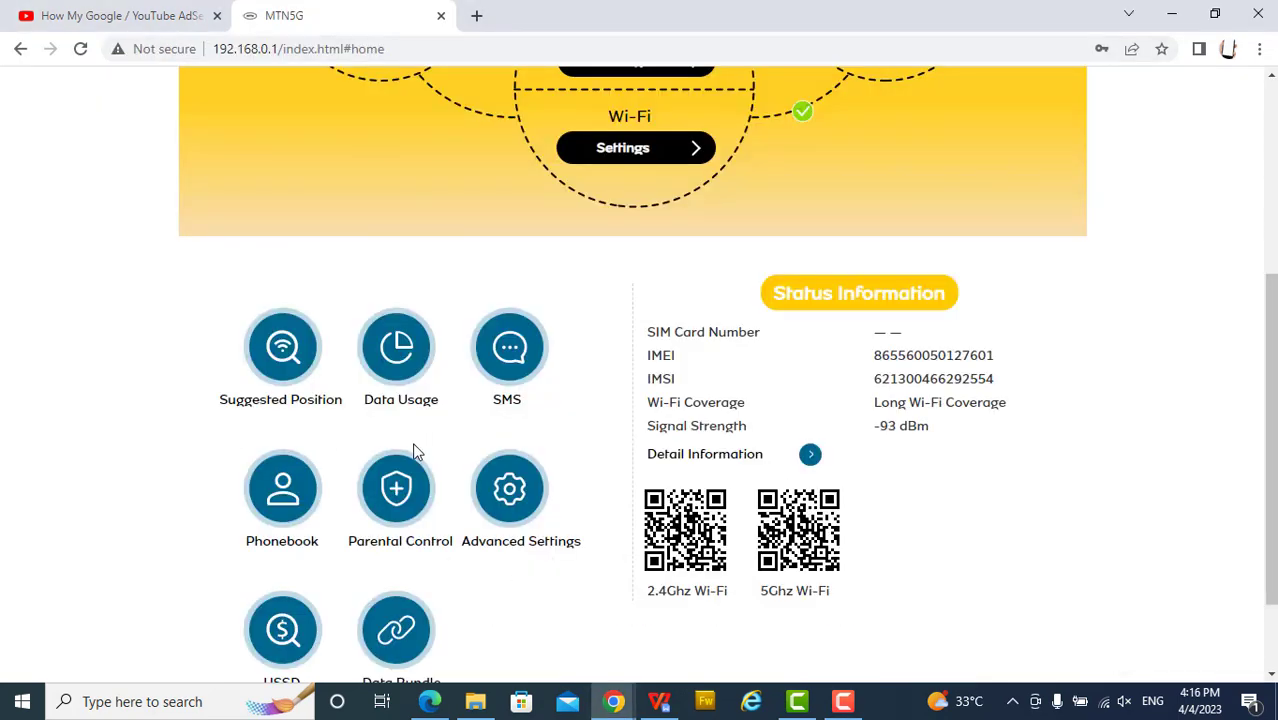
- Open the Parental Control page from the MTN5G router home page
left_click(398, 498)
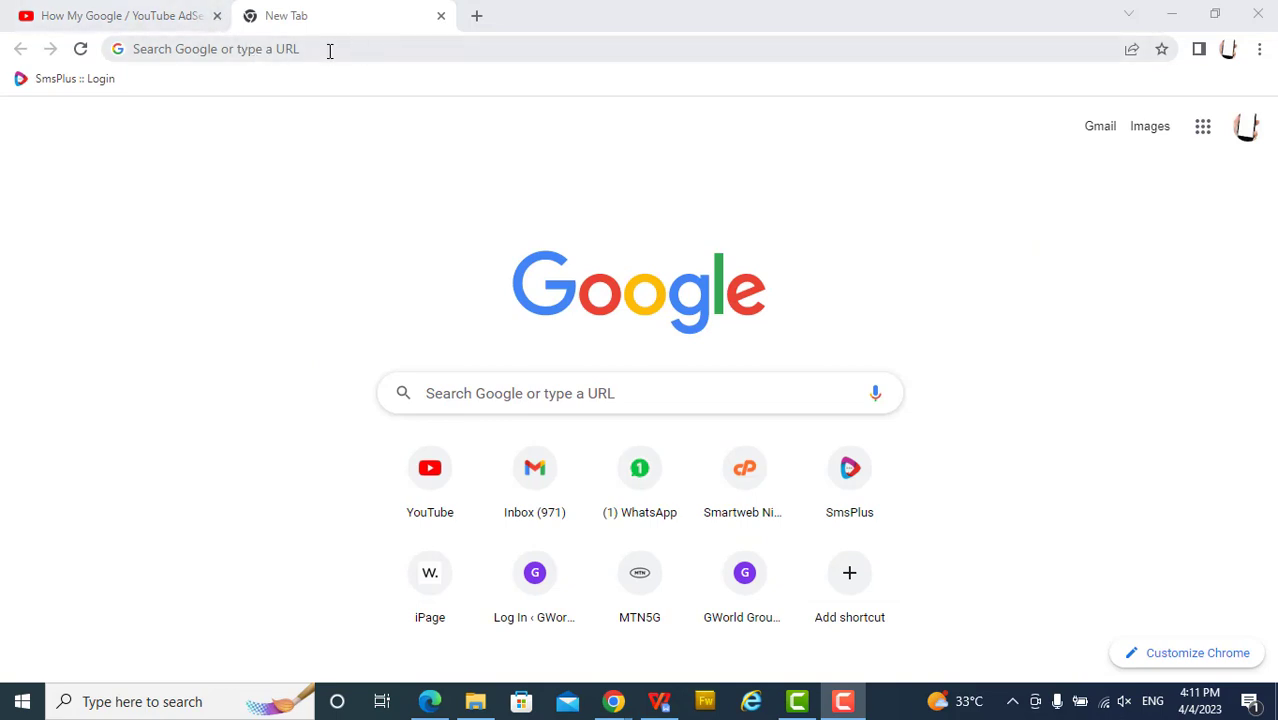
- Log in to the router at 192.168.0.1 with its admin password
left_click(329, 51)
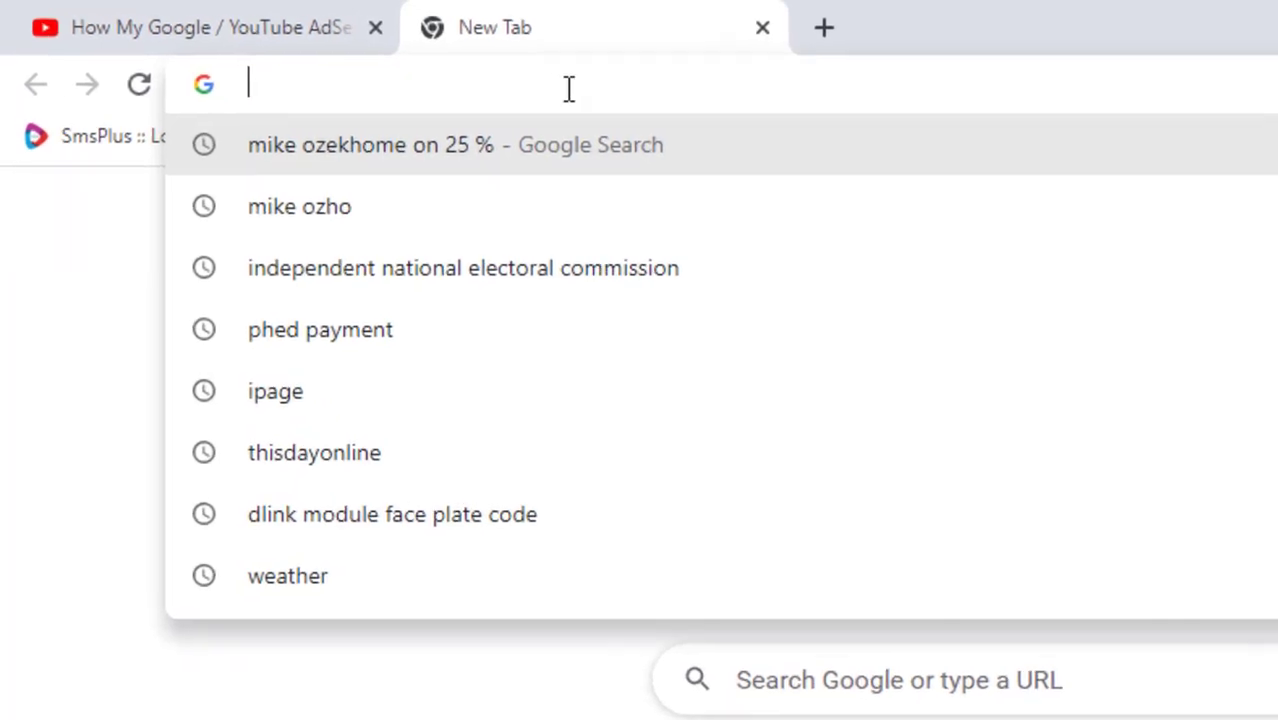
type("192.1")
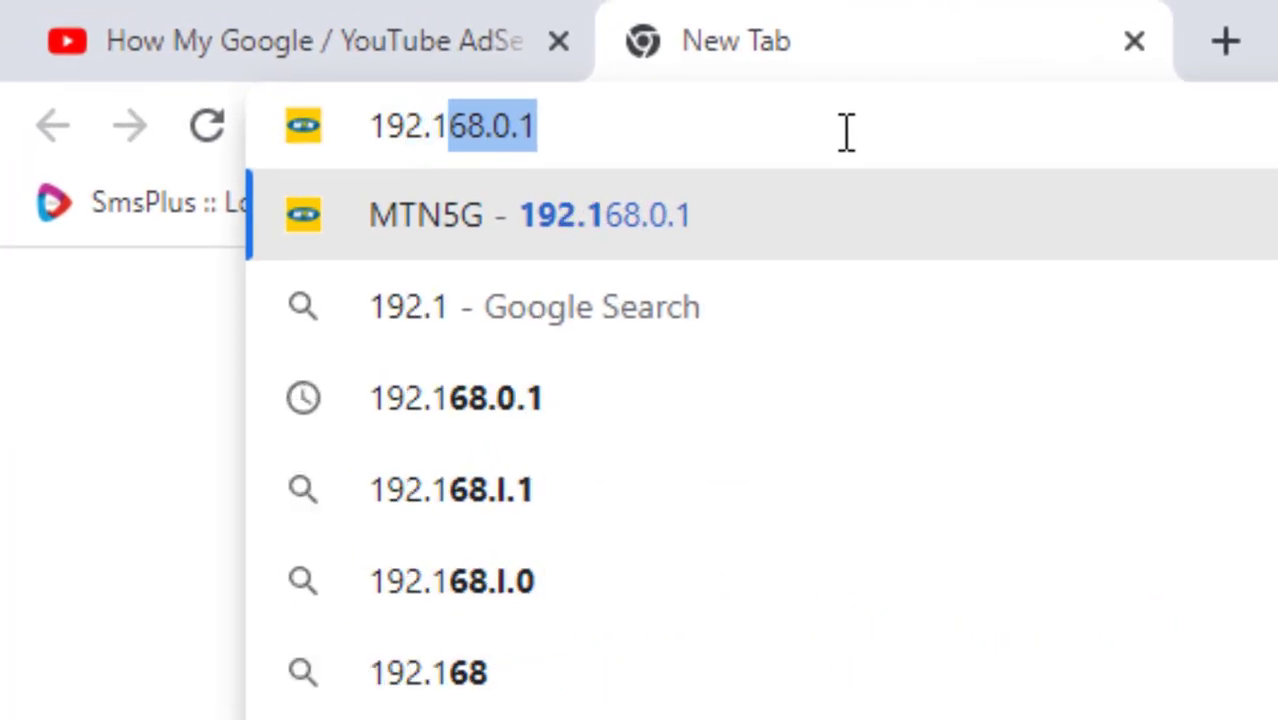
type("68")
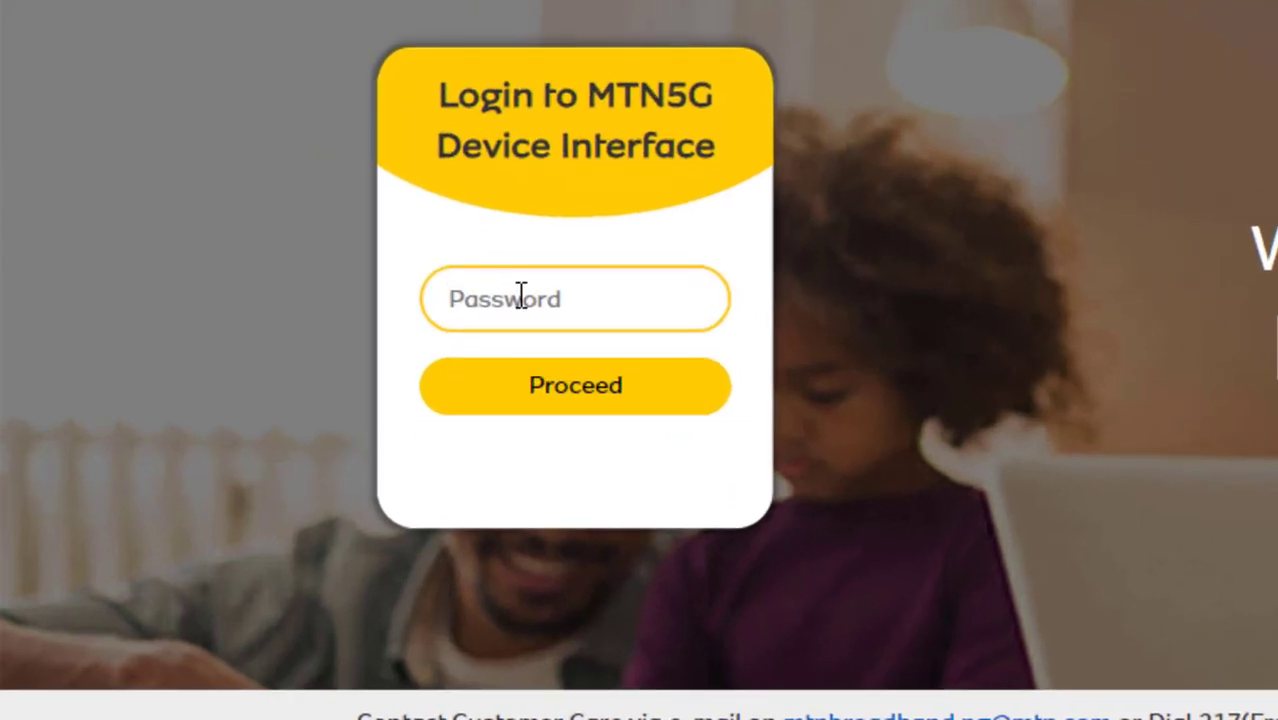
left_click(520, 295)
type("•••••••••••••••")
left_click(605, 412)
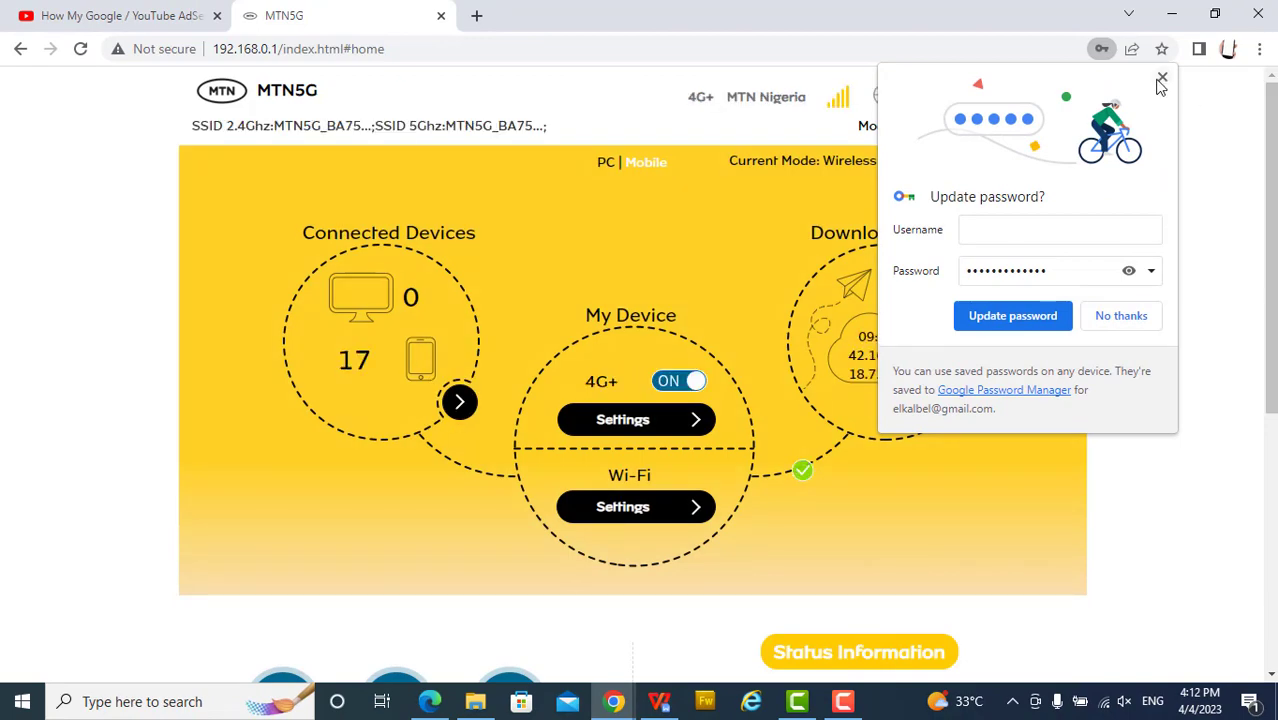
- Dismiss Chrome's update-password prompt and open the Connected Devices list
left_click(1160, 79)
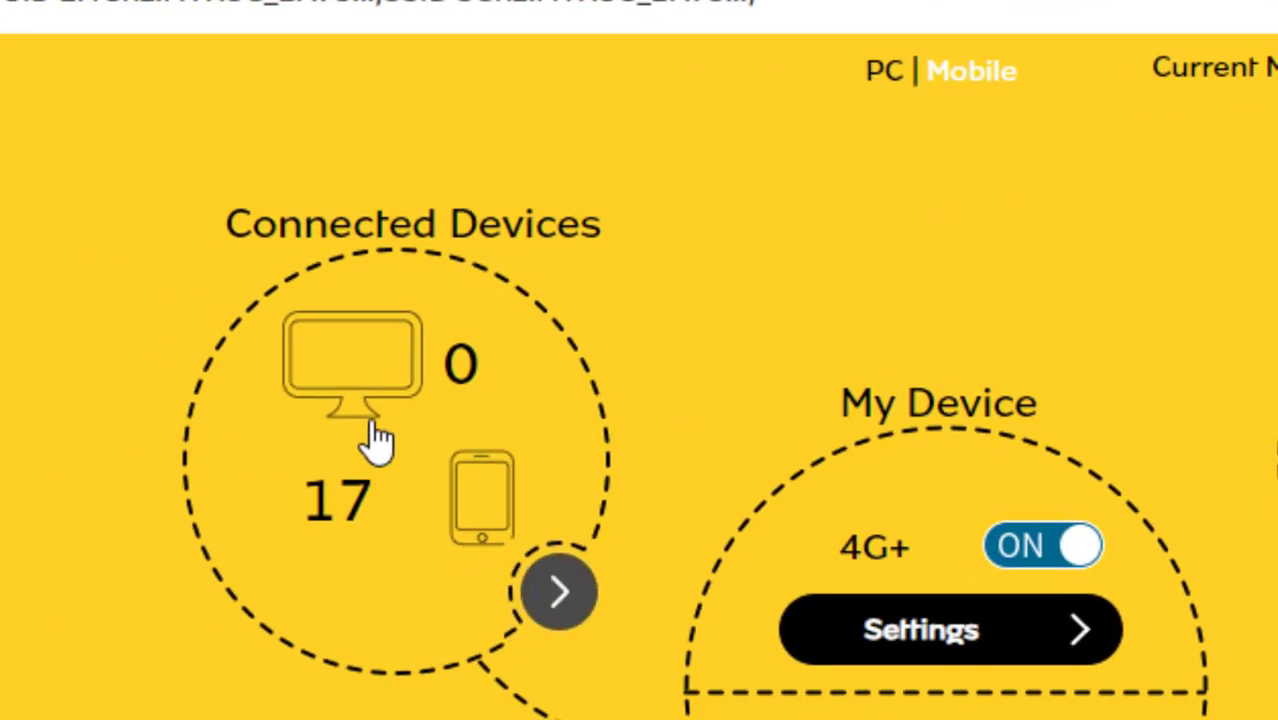
left_click(377, 436)
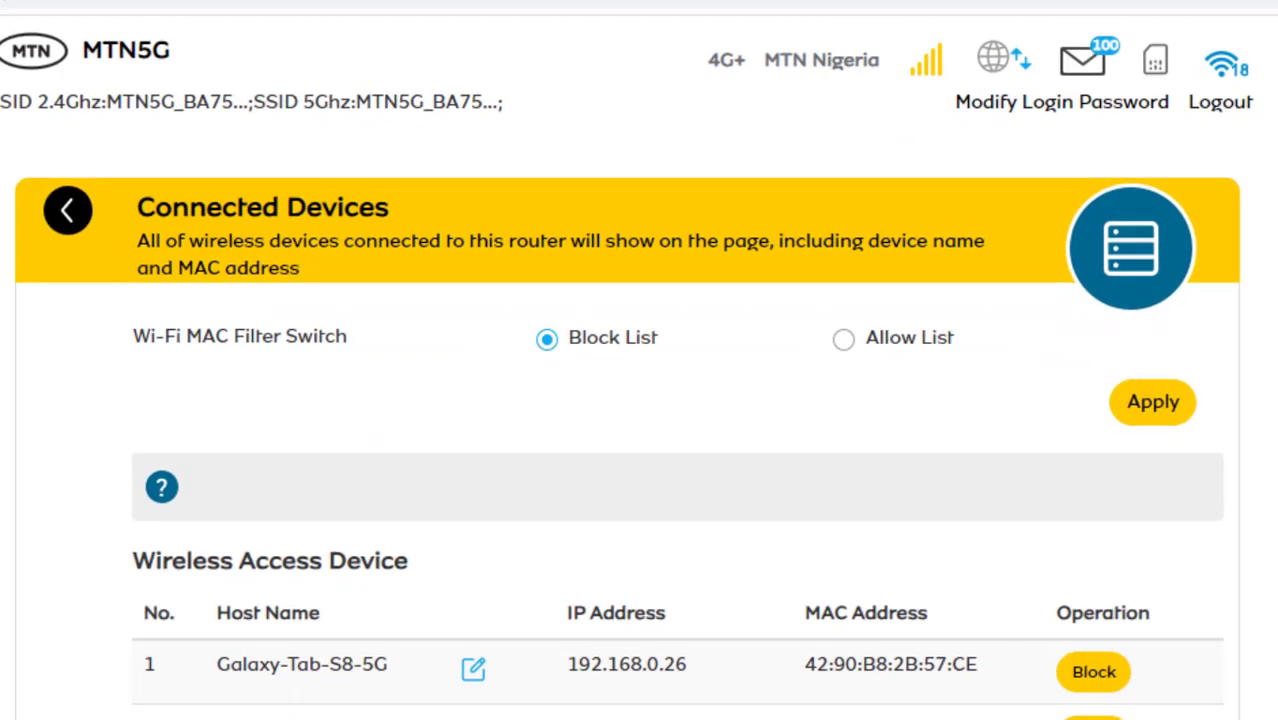
scroll(640, 400, "down", 3)
scroll(640, 400, "down", 1)
scroll(640, 400, "down", 1)
scroll(640, 400, "down", 1)
scroll(640, 400, "down", 3)
scroll(640, 400, "down", 1)
scroll(640, 400, "down", 1)
scroll(640, 400, "up", 3)
scroll(640, 400, "up", 2)
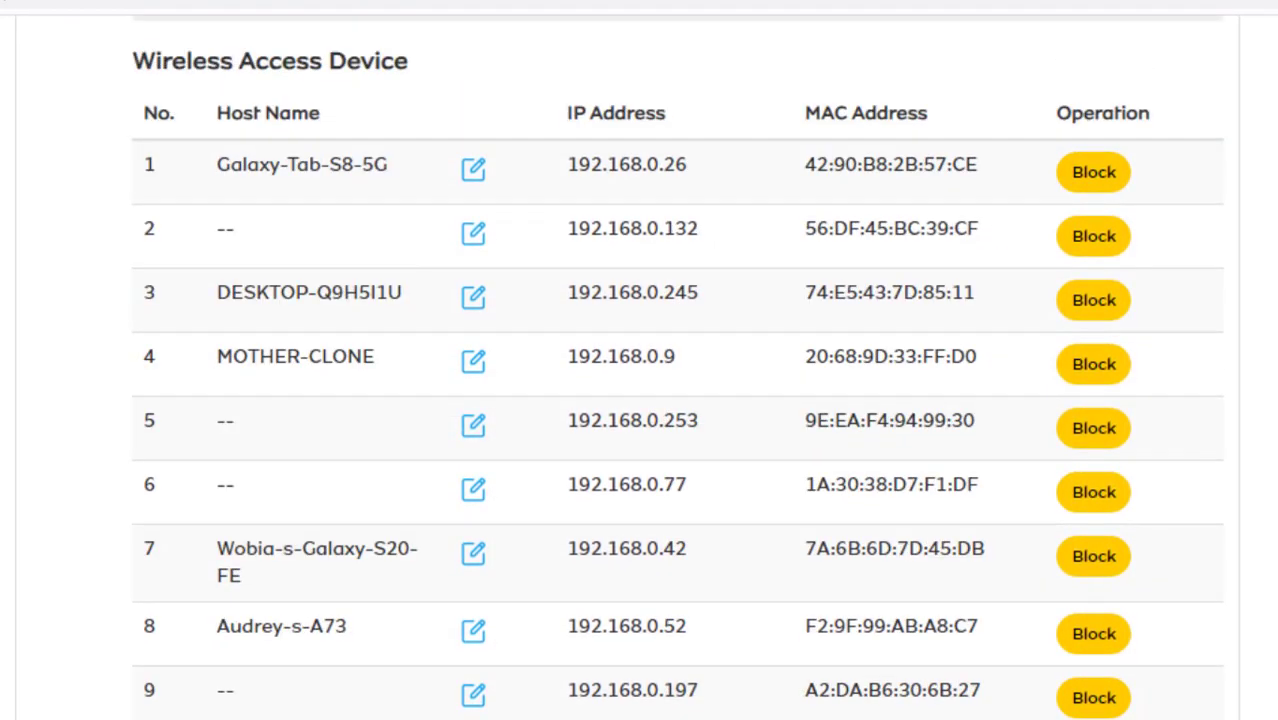
scroll(640, 400, "up", 1)
scroll(640, 400, "down", 2)
scroll(640, 400, "down", 1)
scroll(640, 400, "down", 4)
scroll(640, 400, "down", 1)
scroll(640, 400, "down", 1)
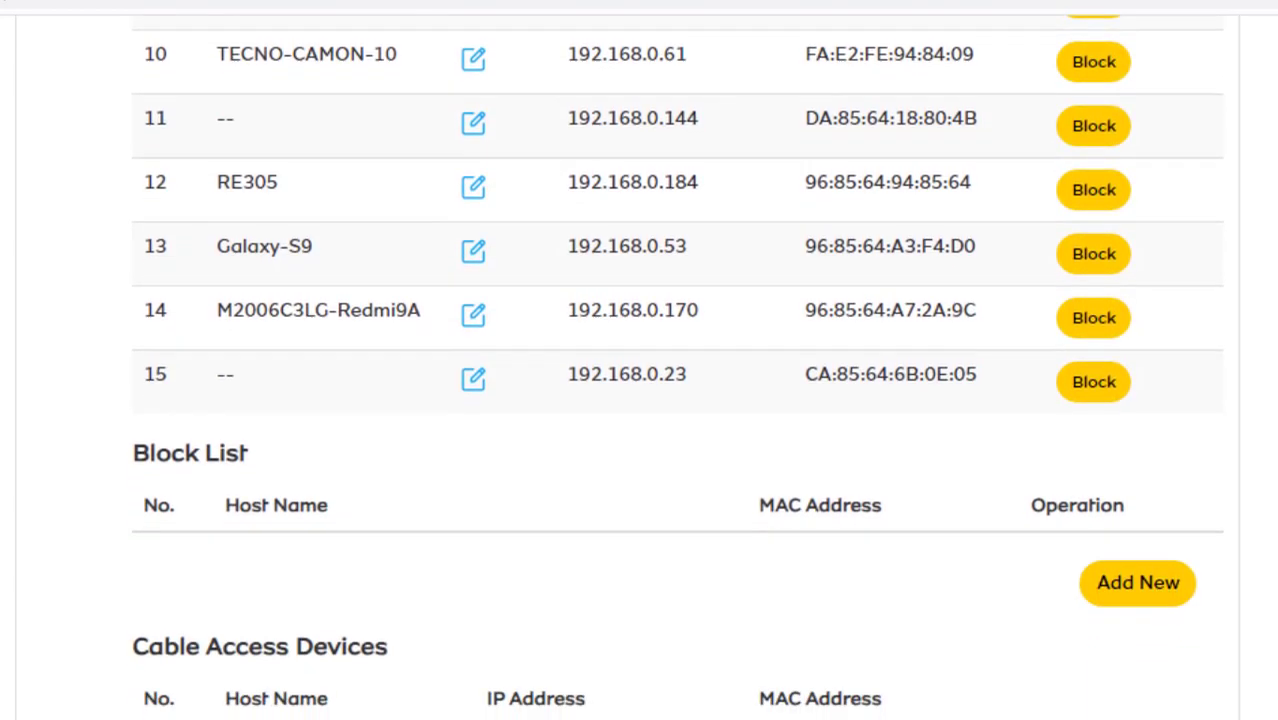
scroll(640, 400, "up", 1)
scroll(640, 400, "up", 4)
scroll(640, 400, "down", 1)
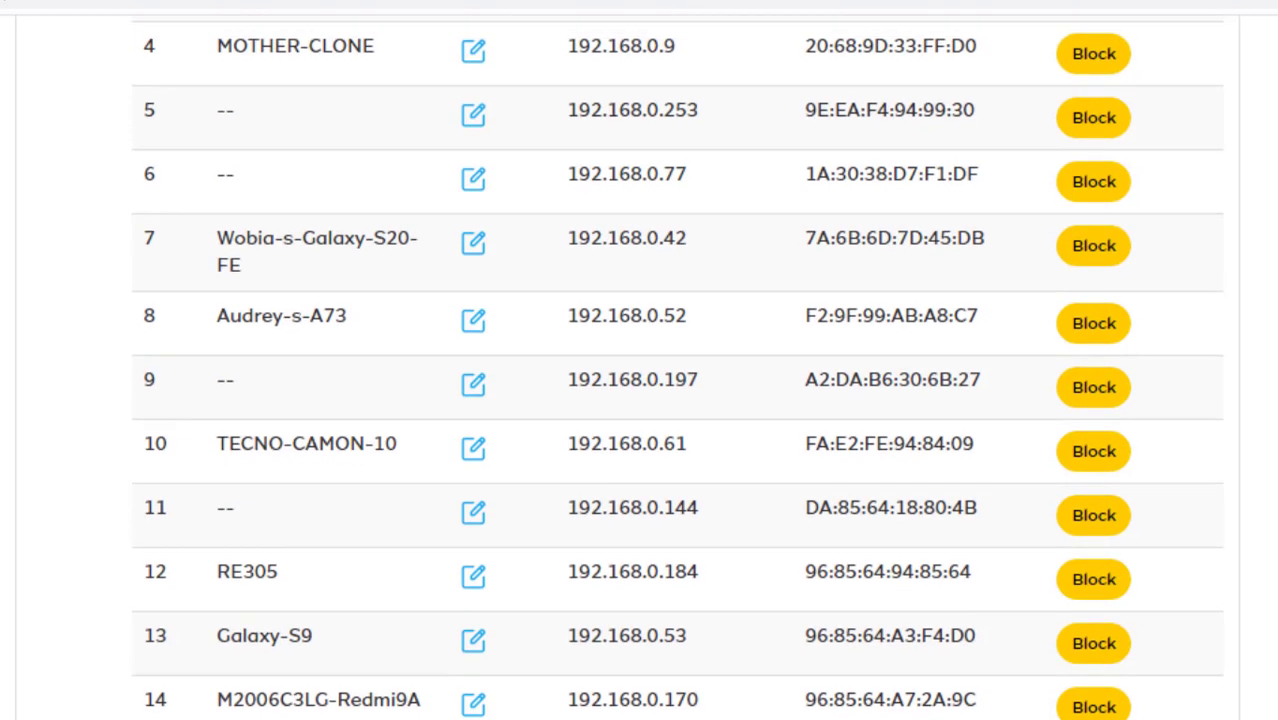
scroll(640, 400, "up", 1)
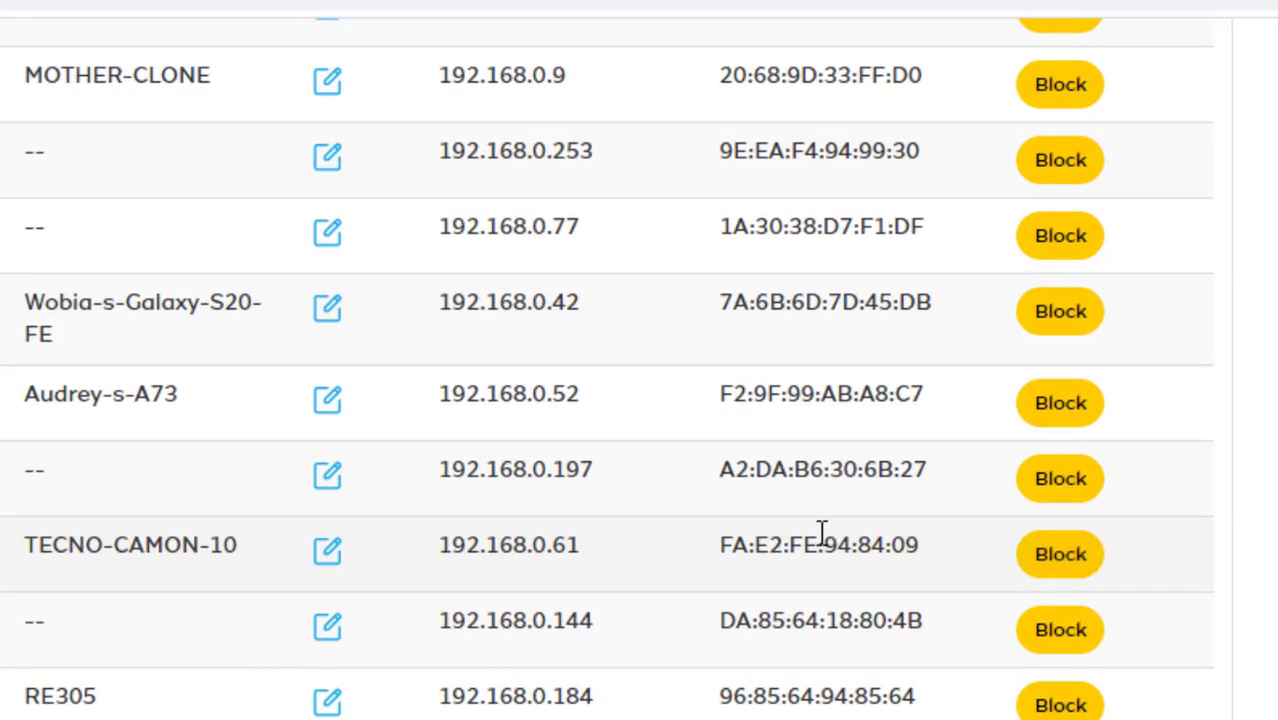
- Block TECNO-CAMON-10 and bring the Block List into view
left_click(1066, 562)
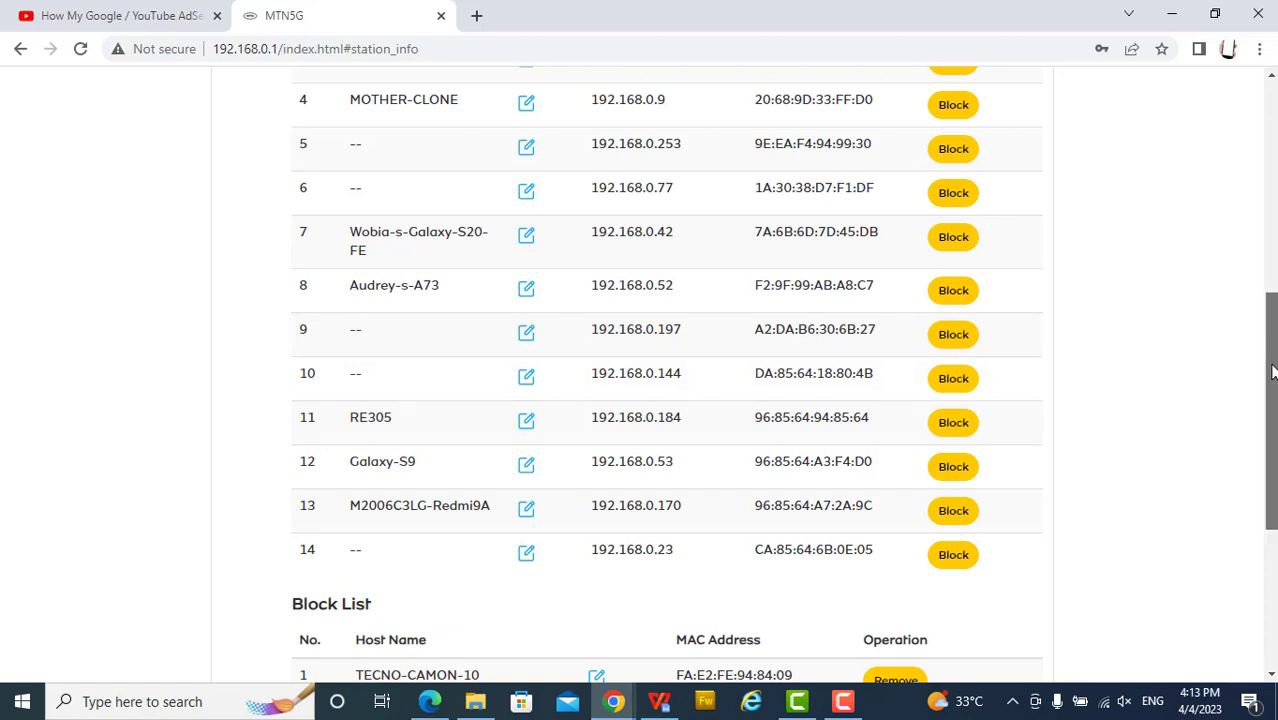
left_click_drag(1273, 370, 1268, 446)
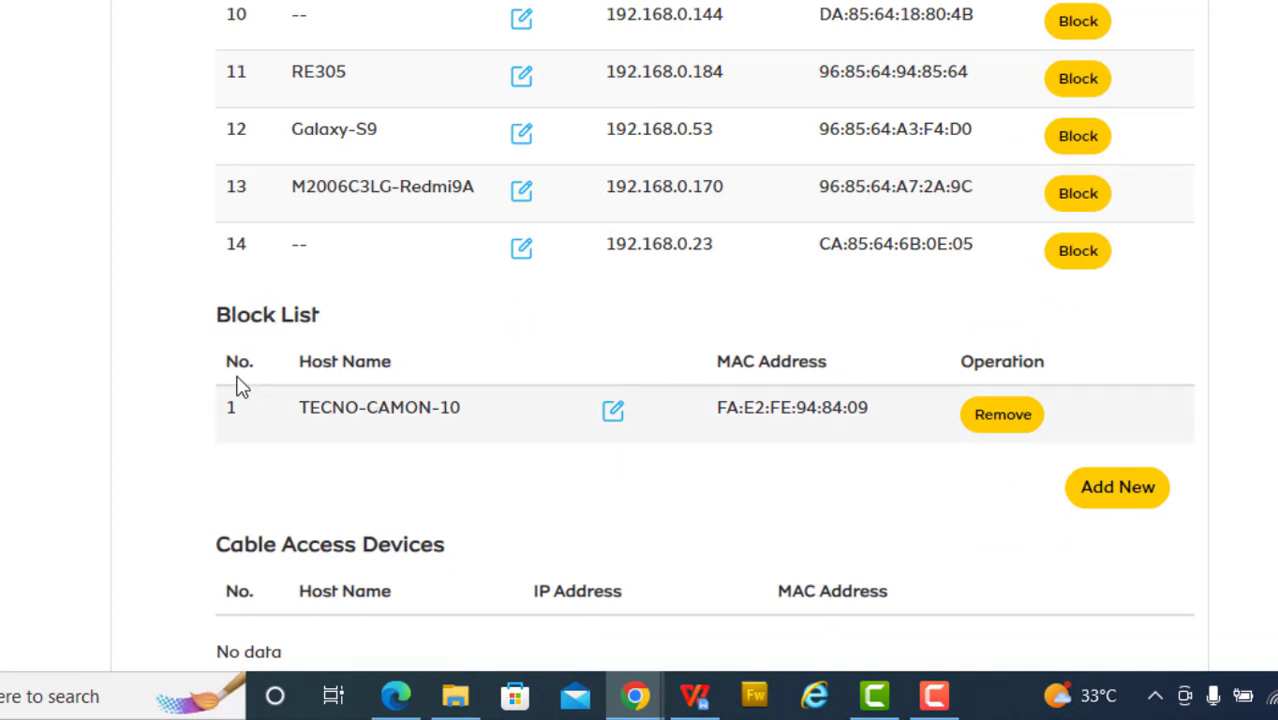
left_click(1000, 418)
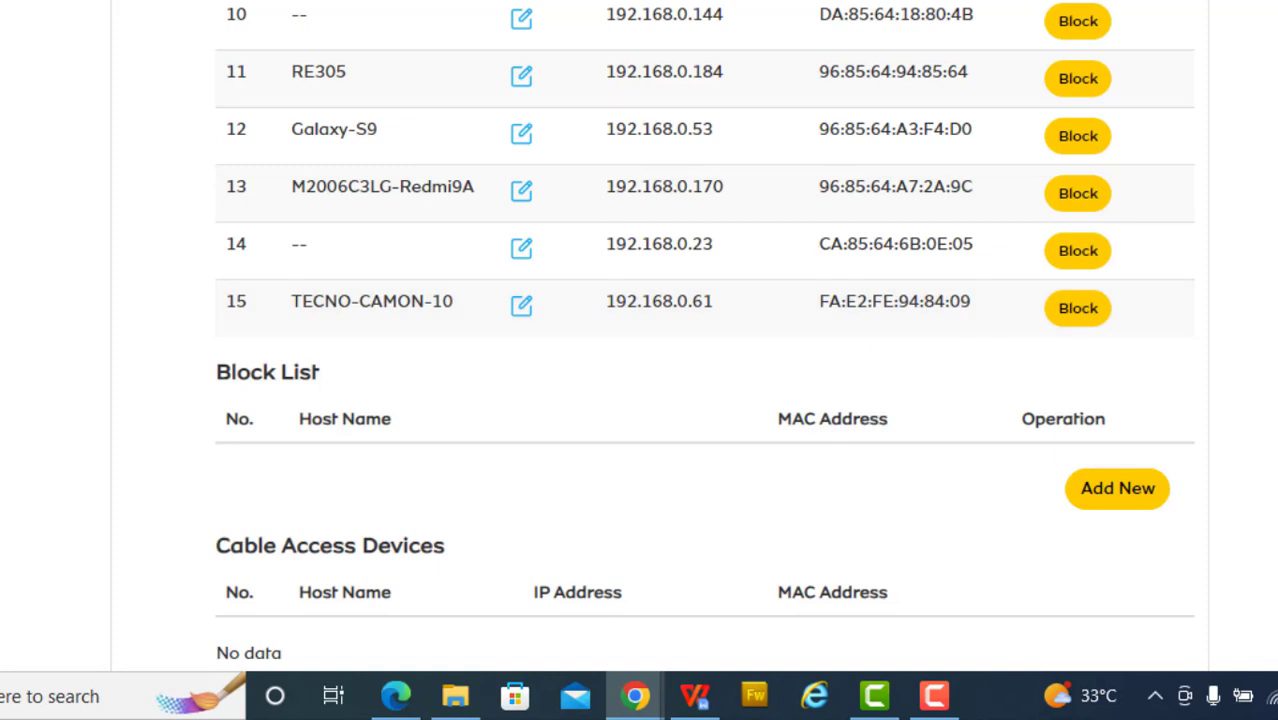
scroll(409, 421, "up", 3)
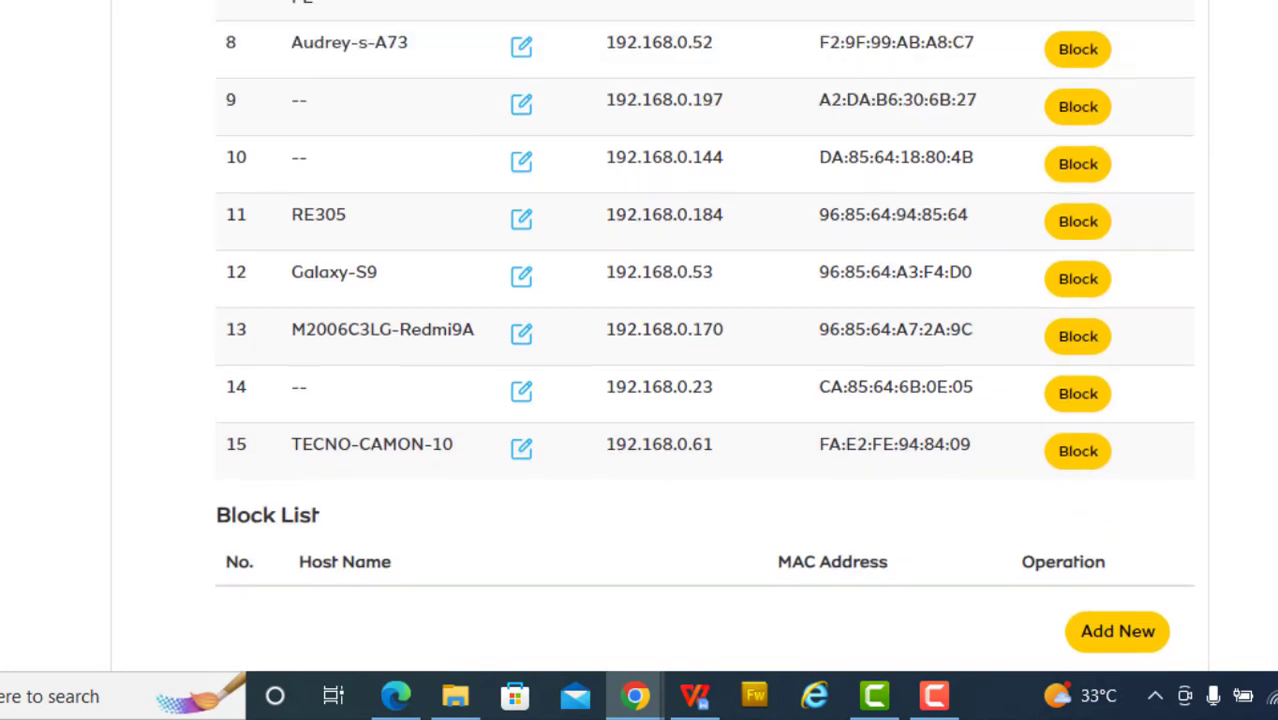
scroll(409, 421, "down", 1)
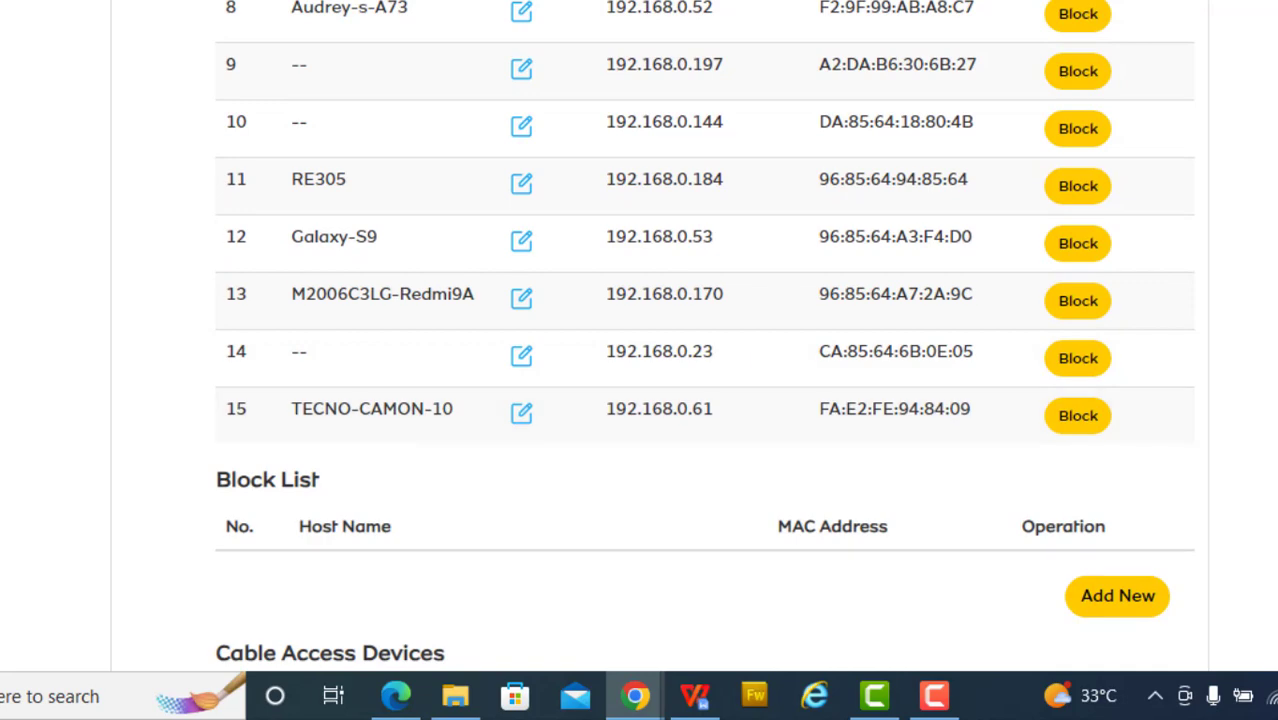
scroll(1010, 364, "up", 1)
scroll(1010, 364, "down", 1)
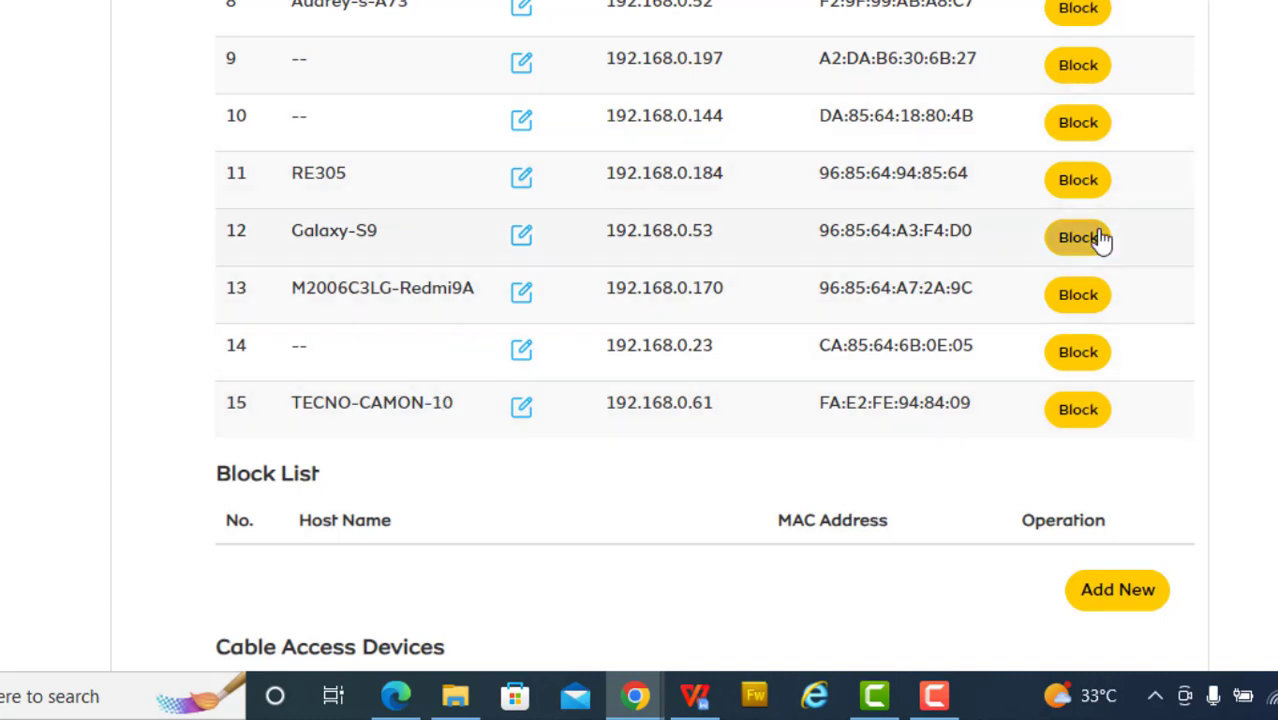
scroll(705, 336, "up", 3)
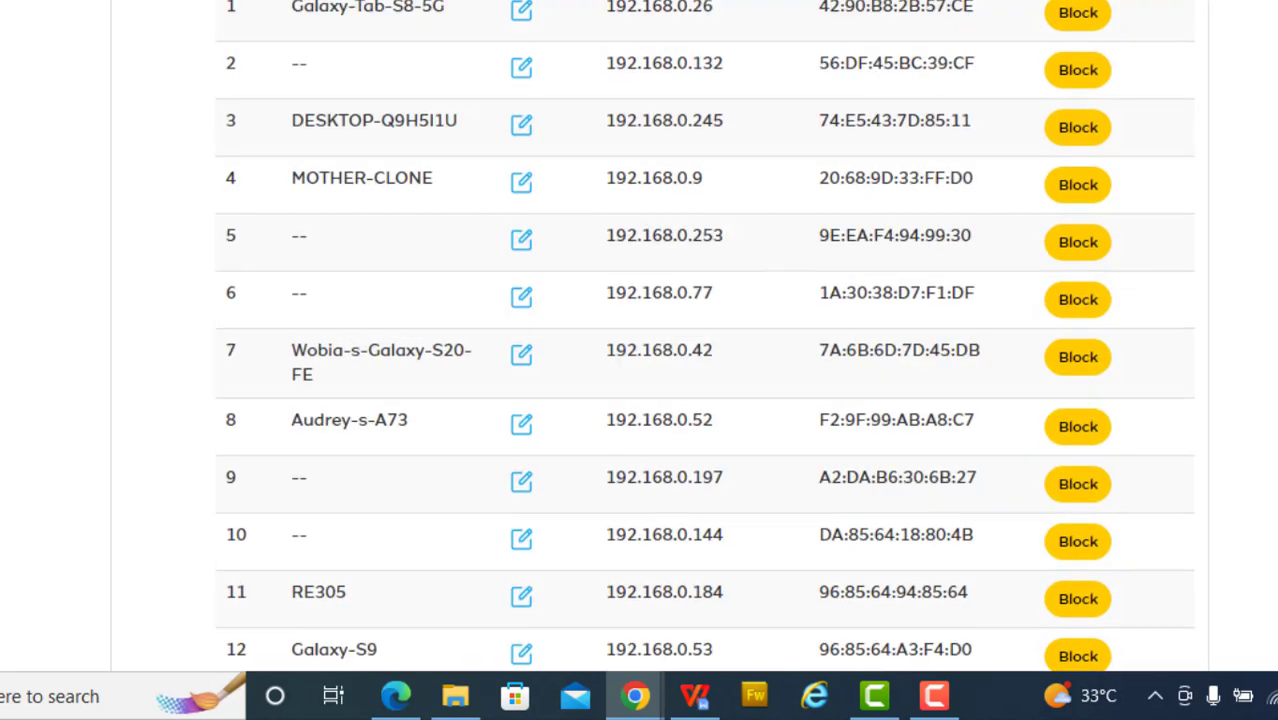
scroll(705, 336, "up", 1)
scroll(705, 336, "up", 1)
scroll(705, 336, "down", 1)
scroll(705, 336, "down", 2)
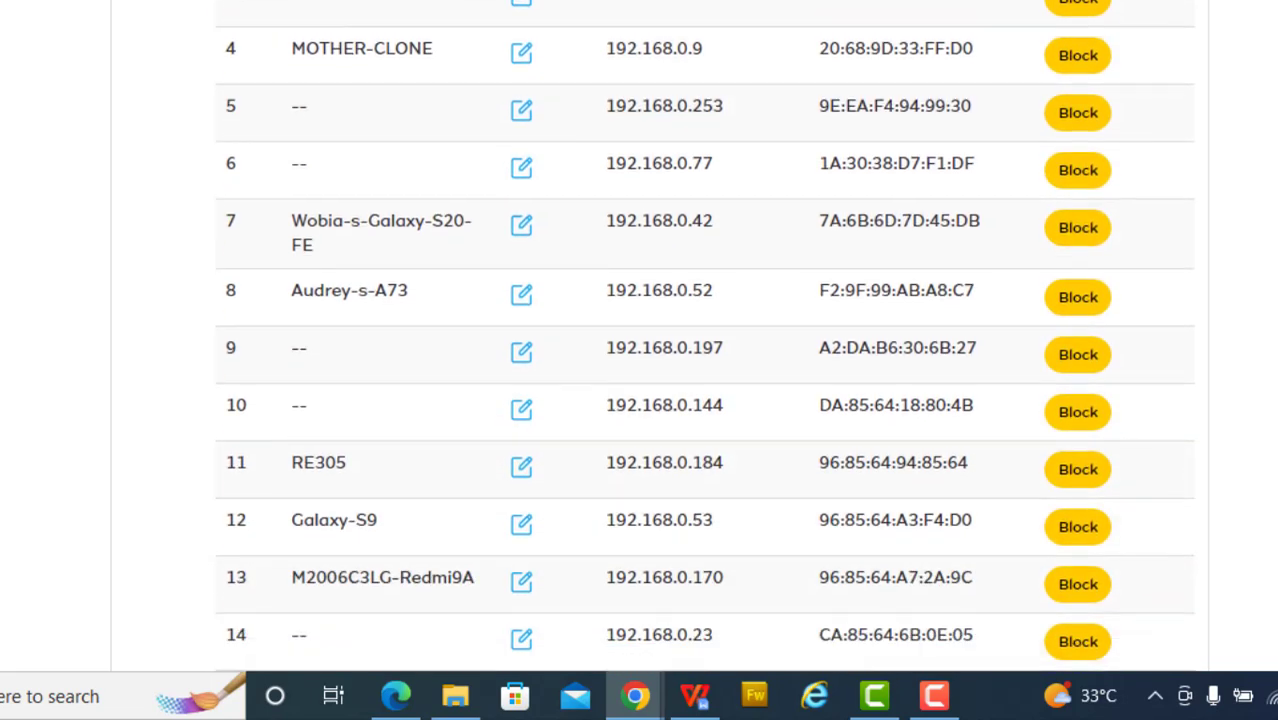
scroll(705, 336, "down", 3)
scroll(705, 336, "up", 1)
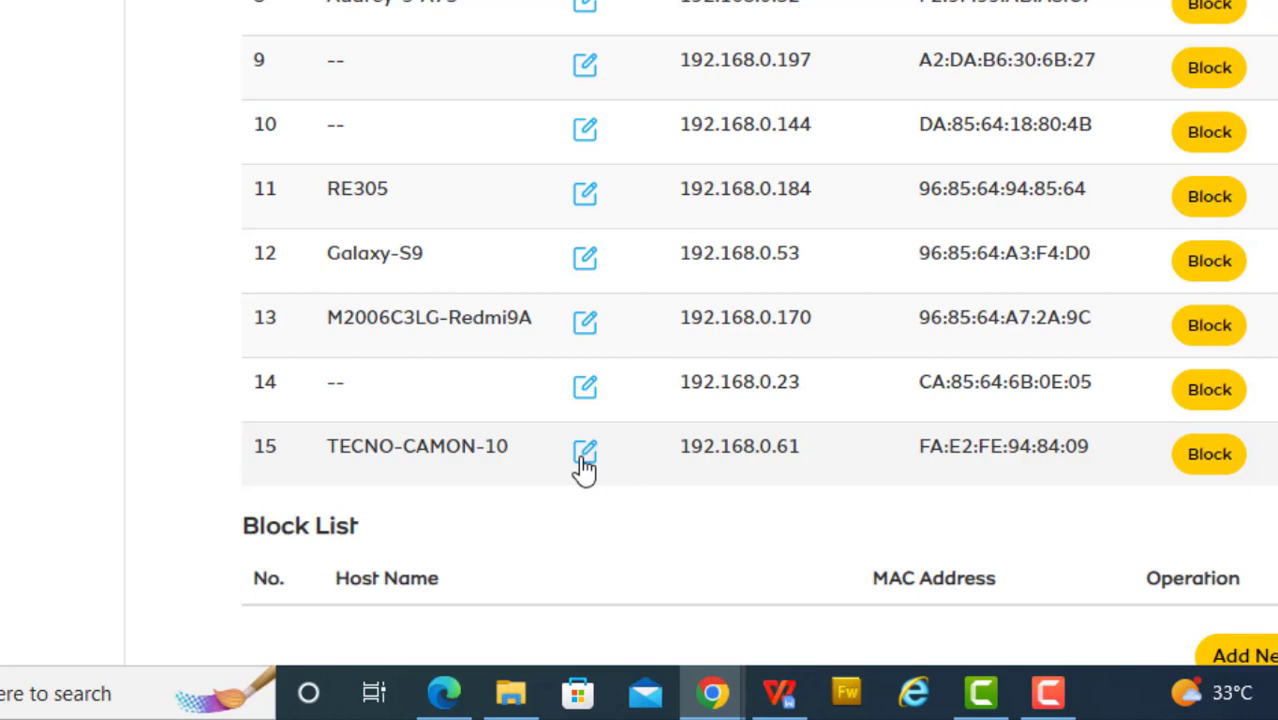
- Change the TECNO-CAMON-10 host name to 'Abraham' and save it
left_click(584, 455)
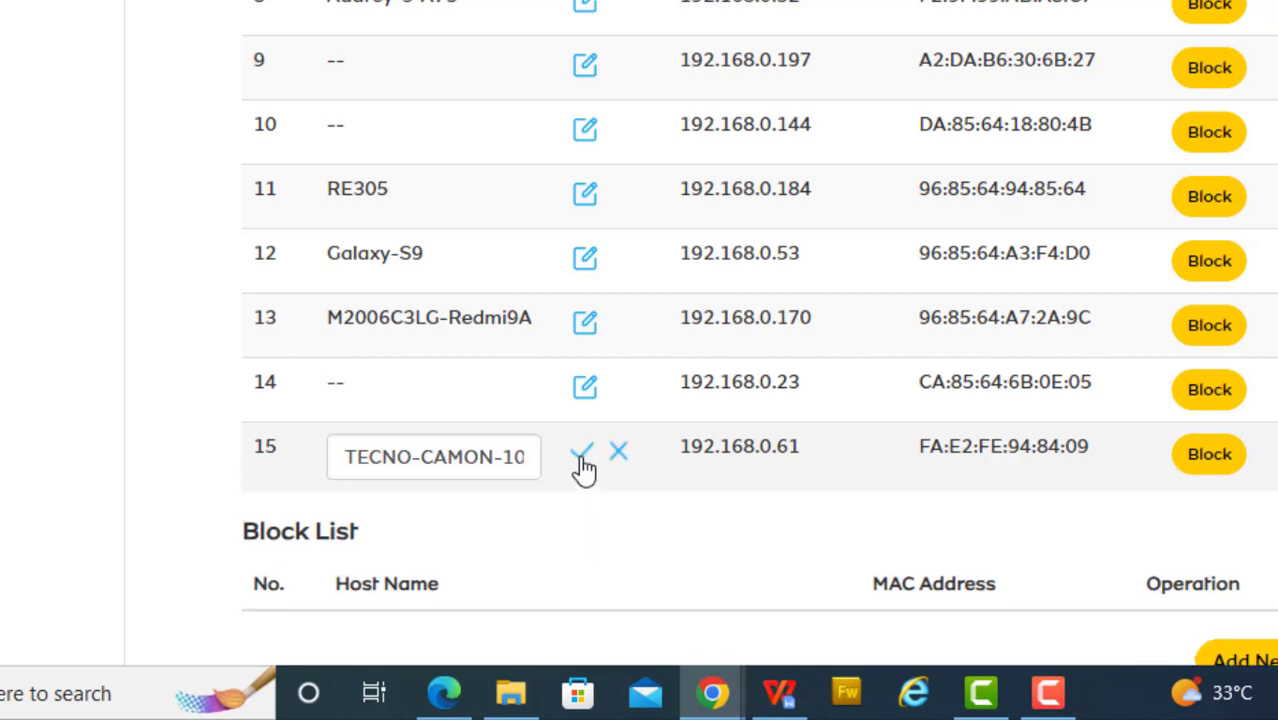
left_click(529, 455)
key("BackSpace")
key("BackSpace")
key("BackSpace")
key("BackSpace")
key("BackSpace")
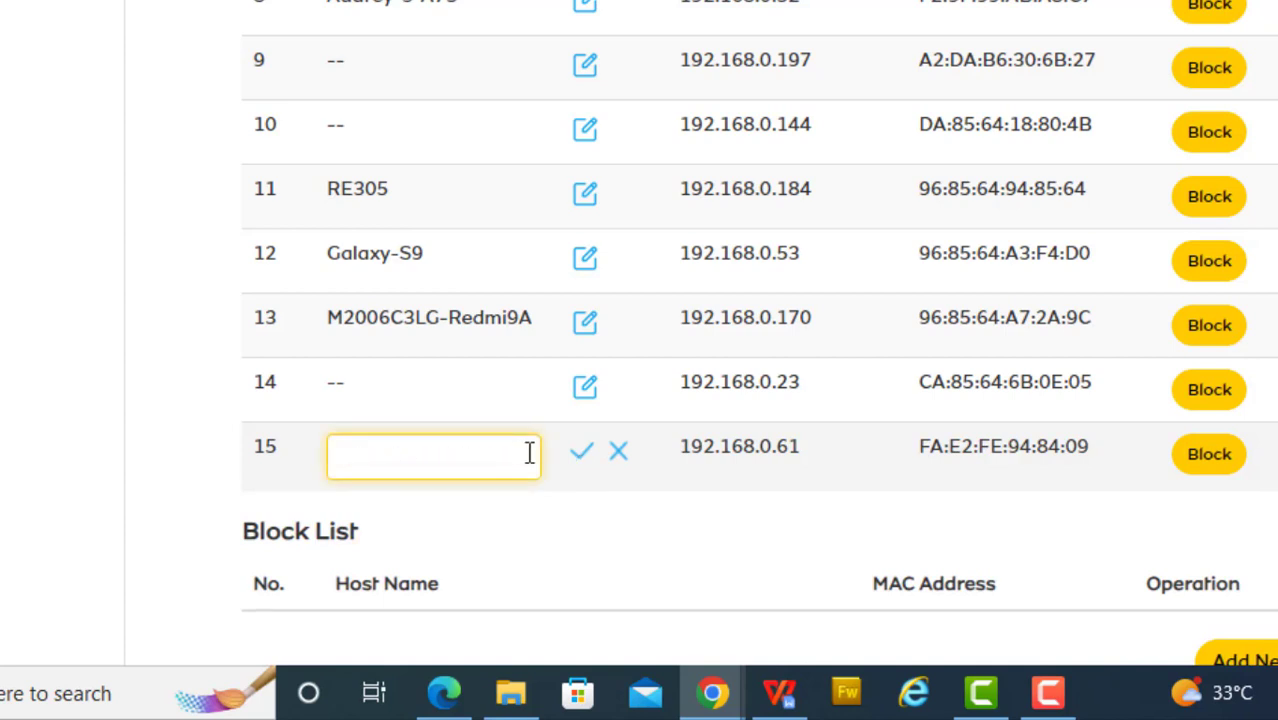
type("Abr")
type("aham")
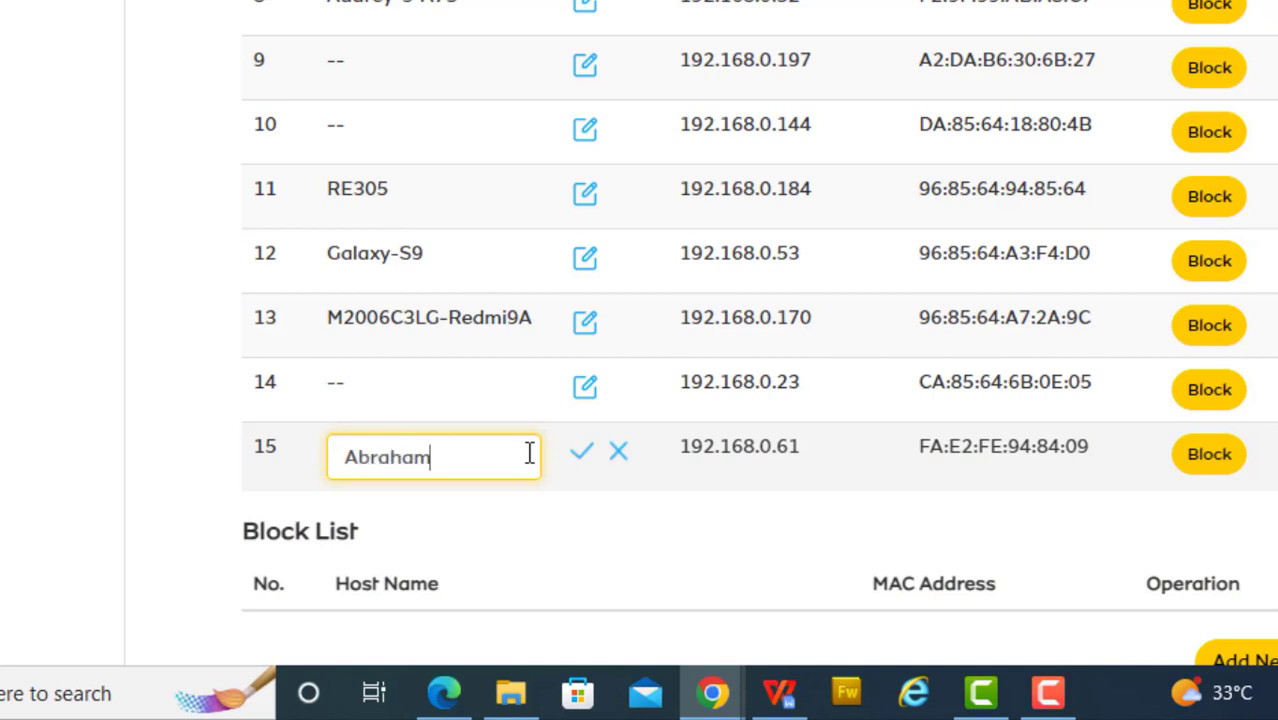
left_click(584, 458)
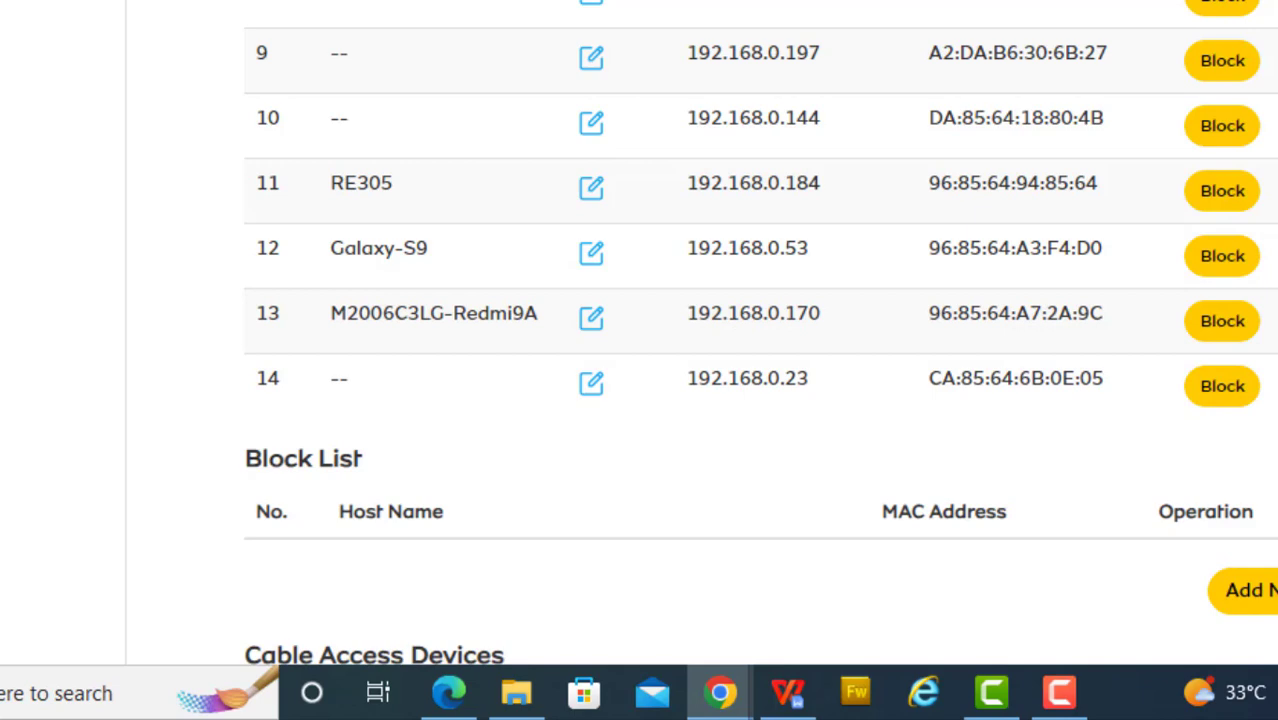
scroll(760, 350, "up", 5)
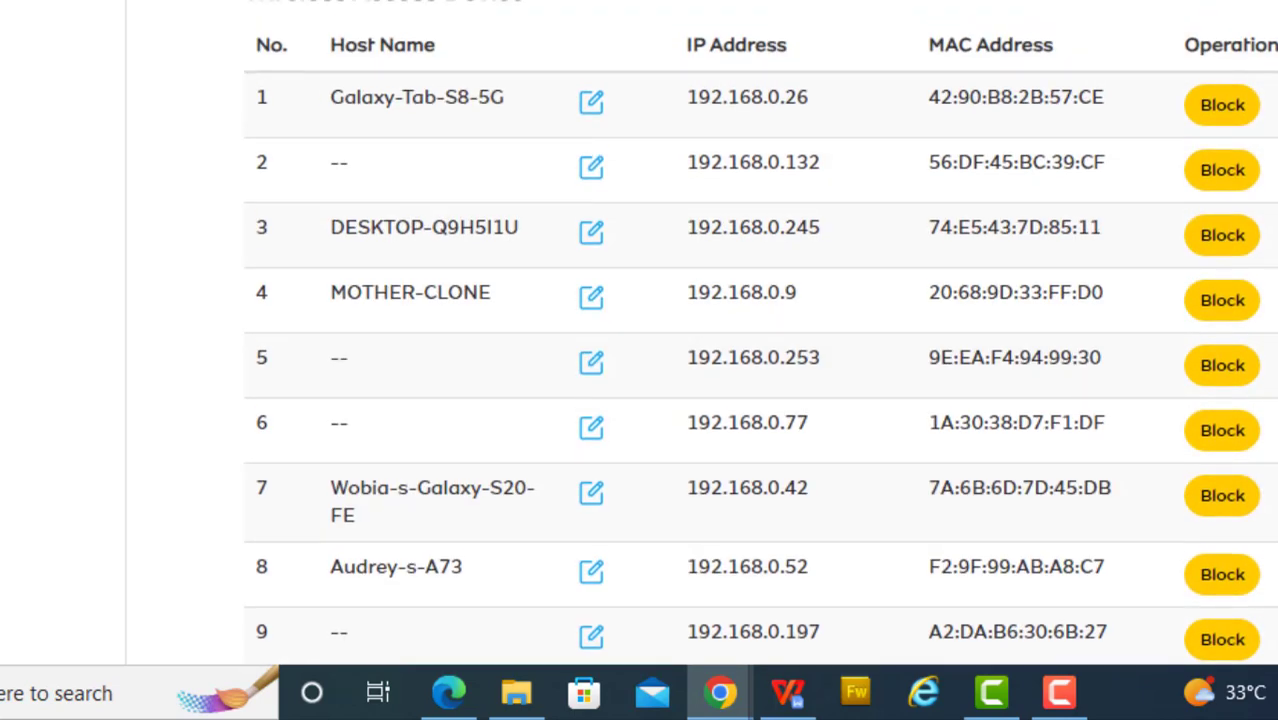
scroll(760, 350, "down", 2)
scroll(760, 350, "down", 1)
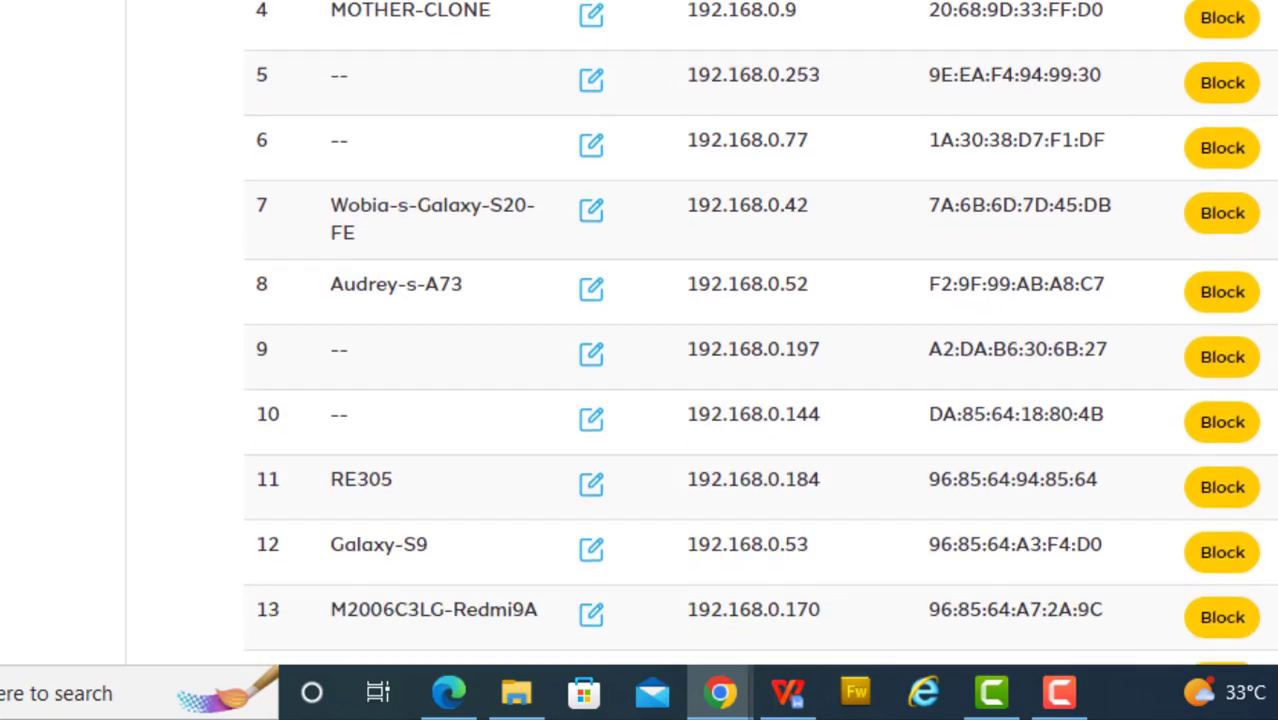
scroll(760, 350, "down", 1)
scroll(760, 350, "down", 2)
scroll(760, 350, "down", 2)
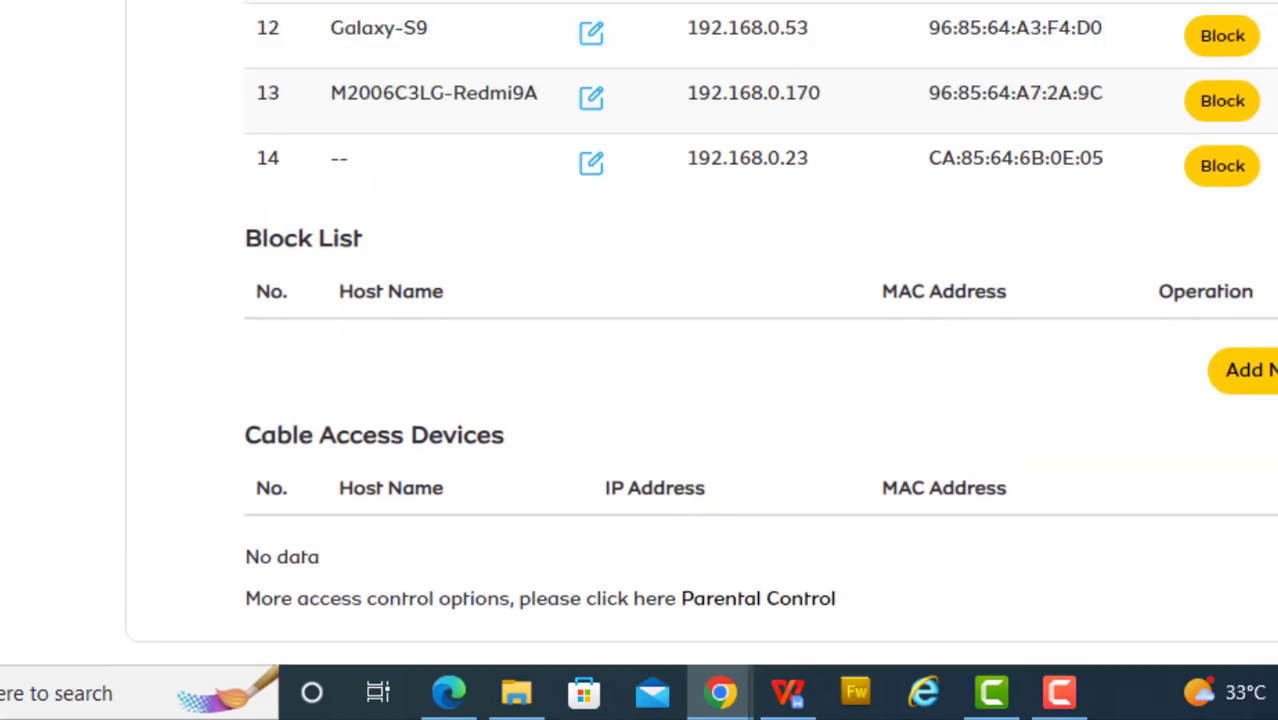
scroll(700, 330, "down", 2)
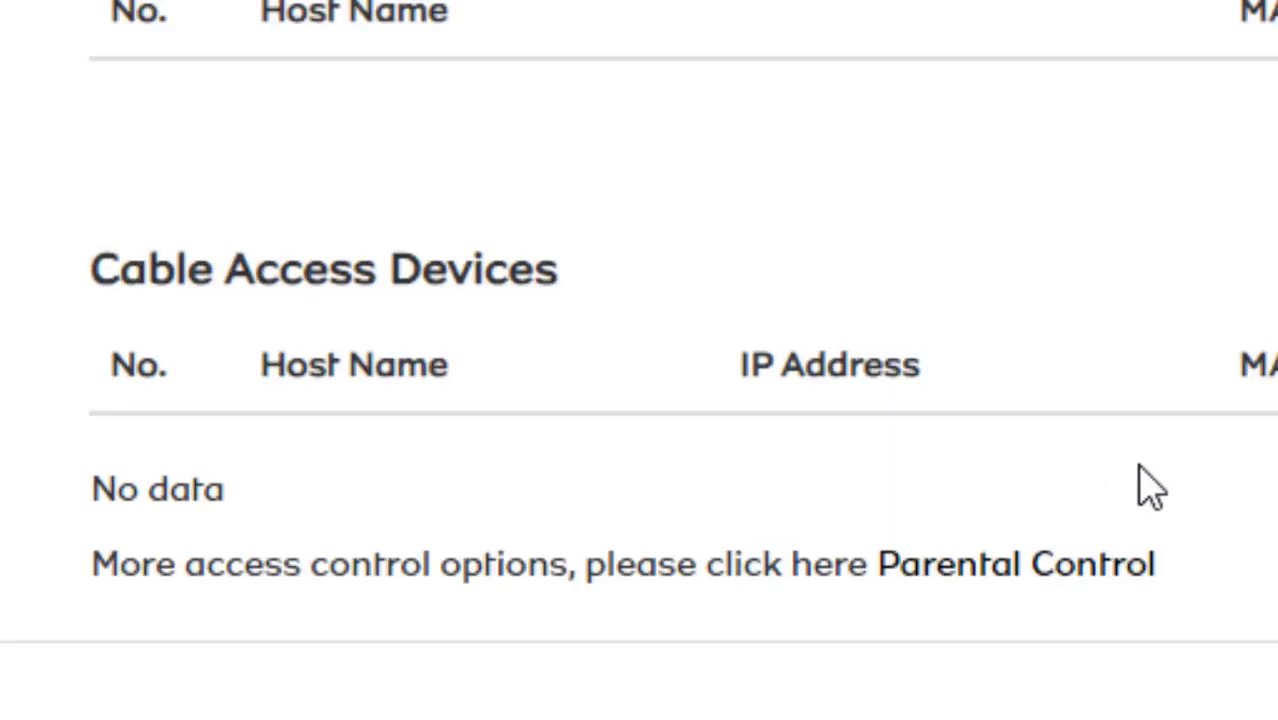
- Open Parental Control and review the Current Devices list, with no kids devices yet
left_click(612, 590)
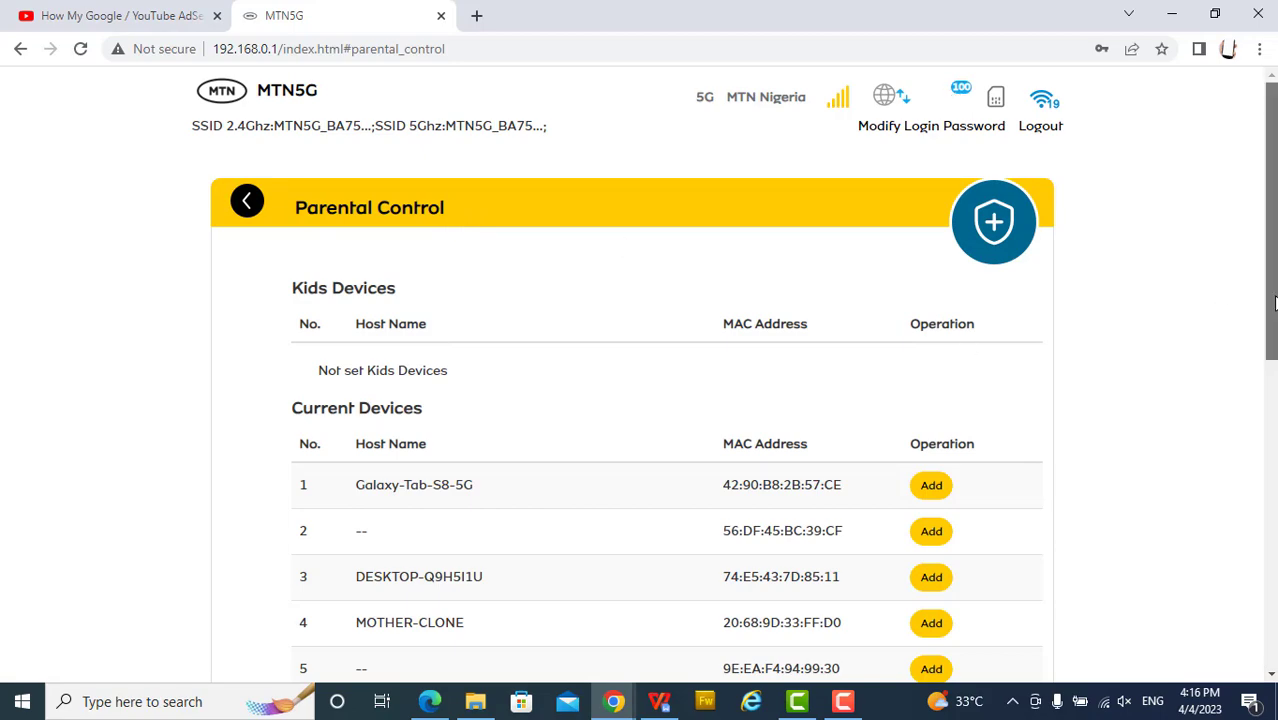
left_click_drag(1274, 303, 1228, 509)
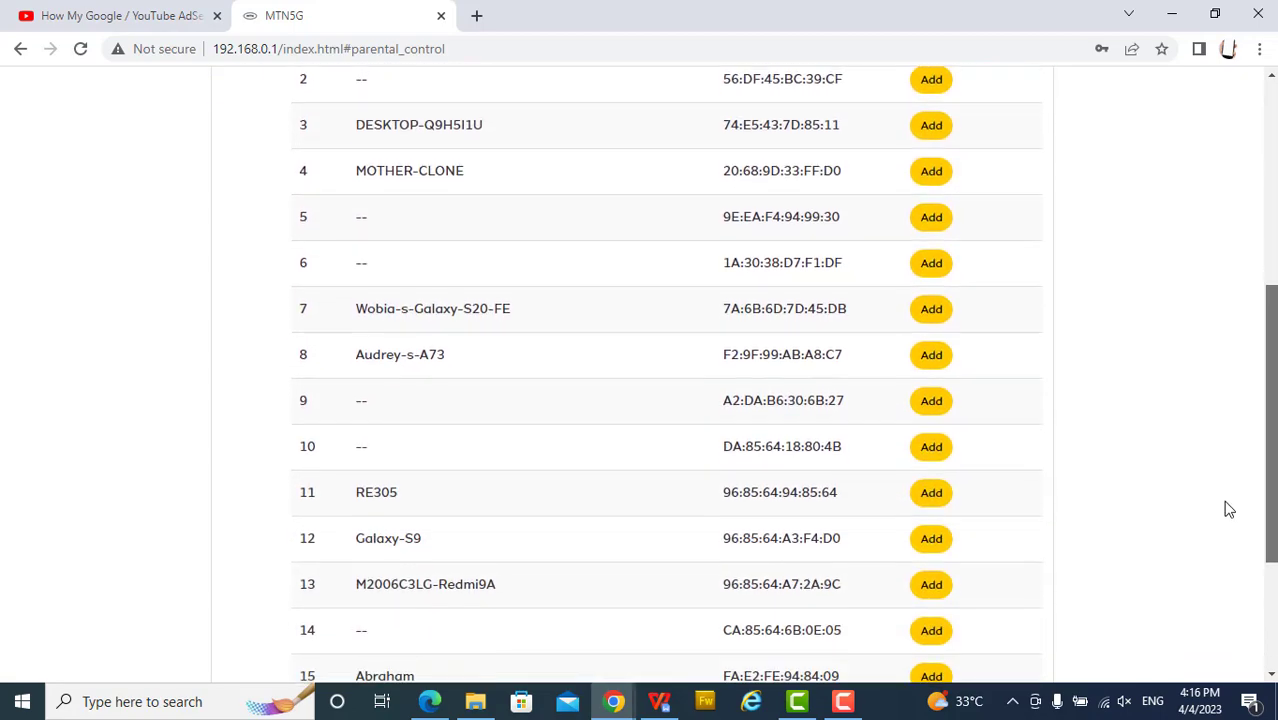
scroll(1229, 509, "down", 2)
scroll(1212, 551, "down", 1)
scroll(1212, 480, "up", 4)
scroll(1130, 391, "up", 3)
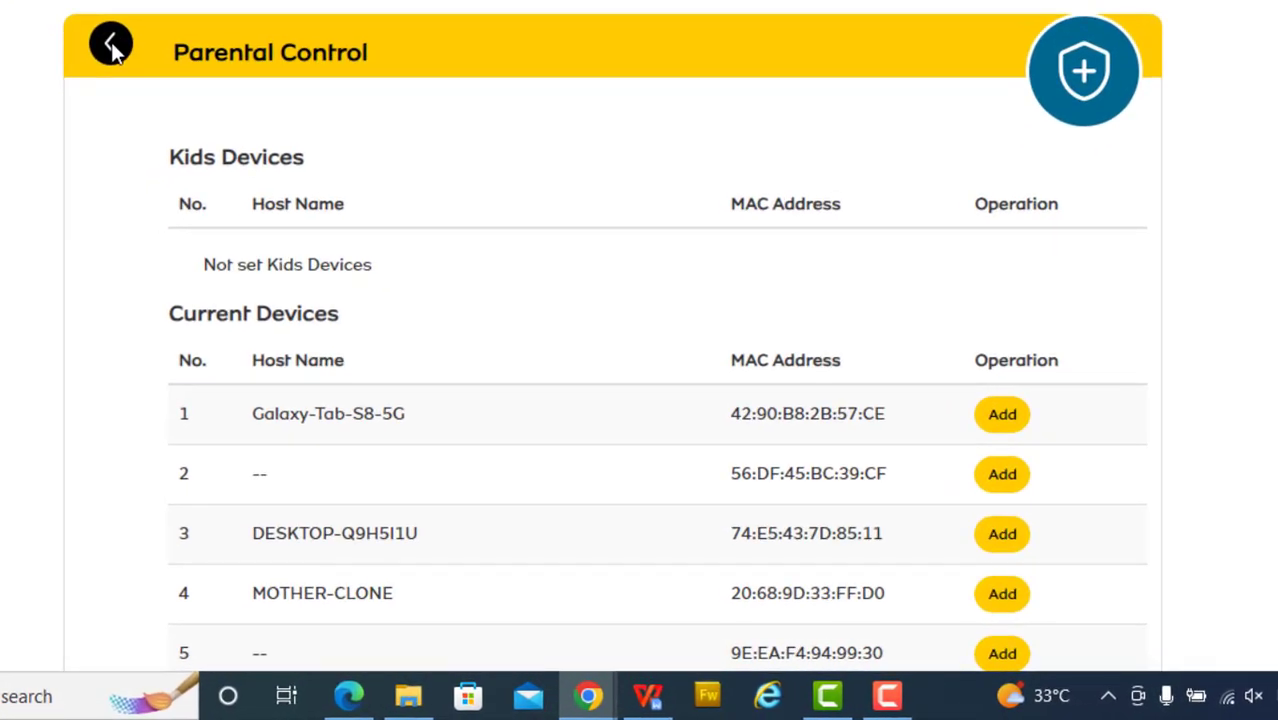
left_click(111, 46)
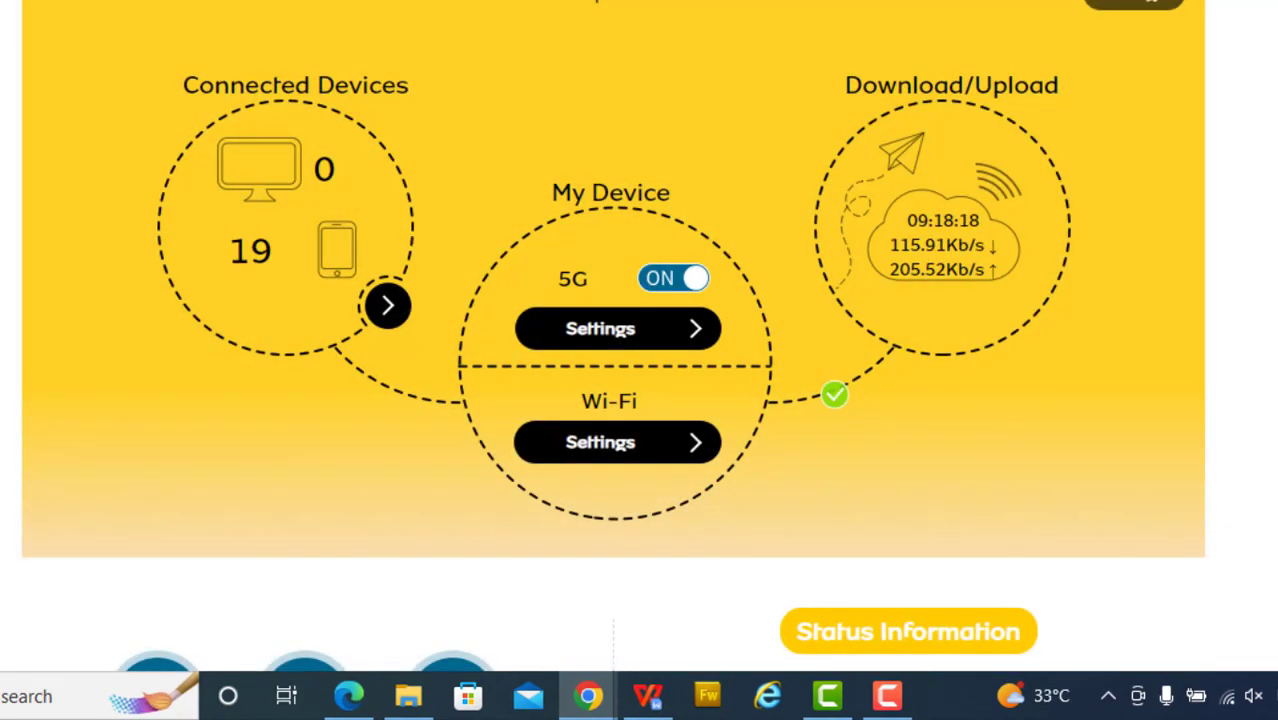
scroll(21, 456, "down", 2)
scroll(21, 456, "down", 3)
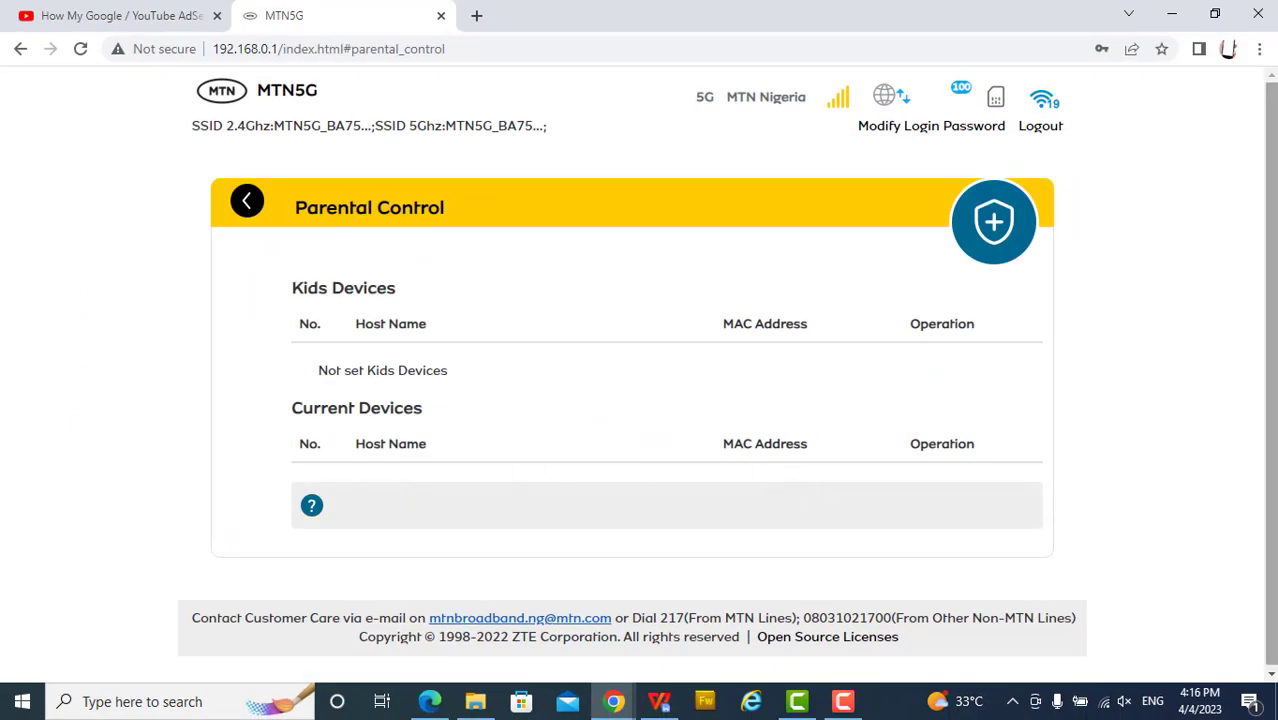
mouse_move(1263, 328)
left_mouse_down()
mouse_move(1212, 531)
mouse_move(1213, 620)
left_mouse_up()
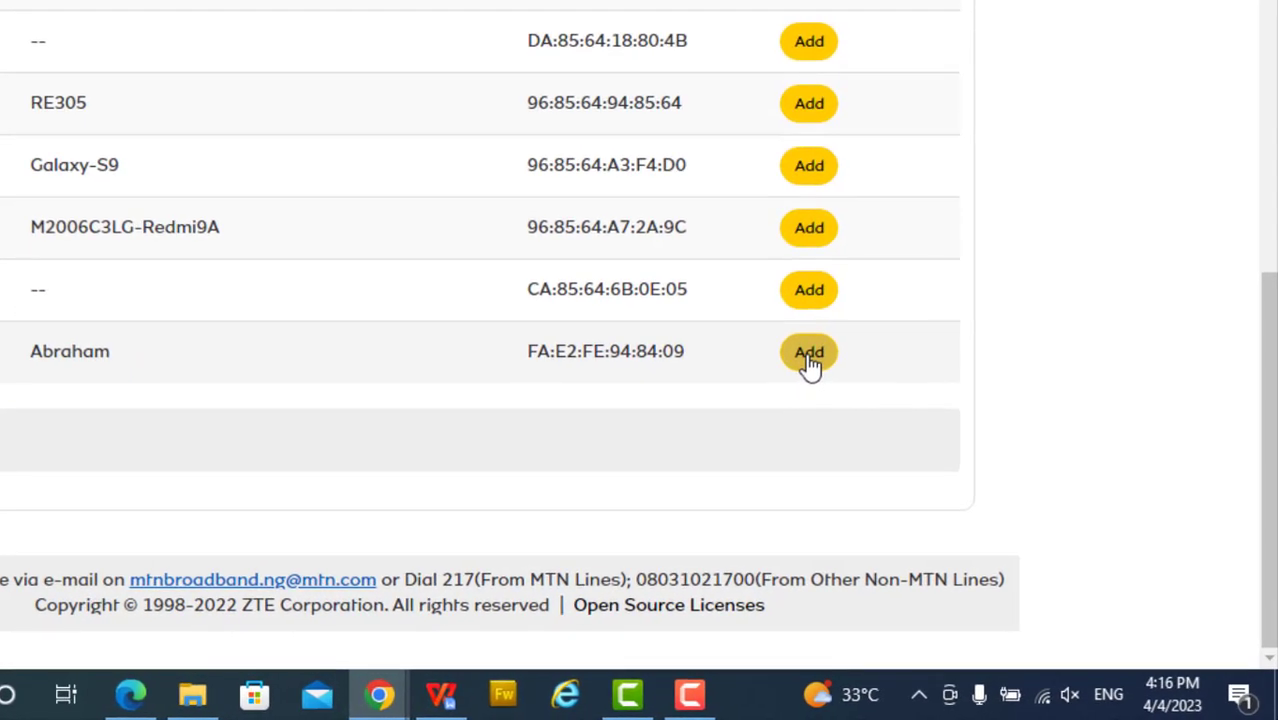
- Add Abraham from the Current Devices list as a kids device
left_click(810, 358)
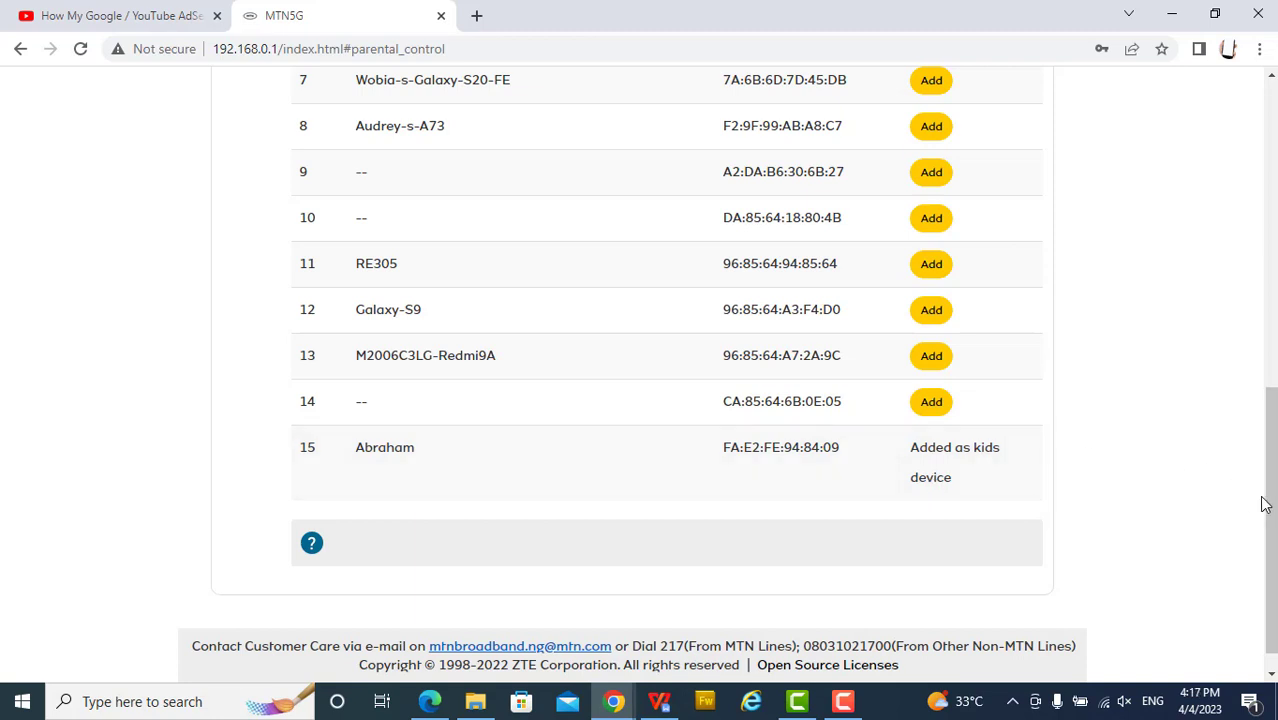
left_click_drag(1270, 500, 1268, 486)
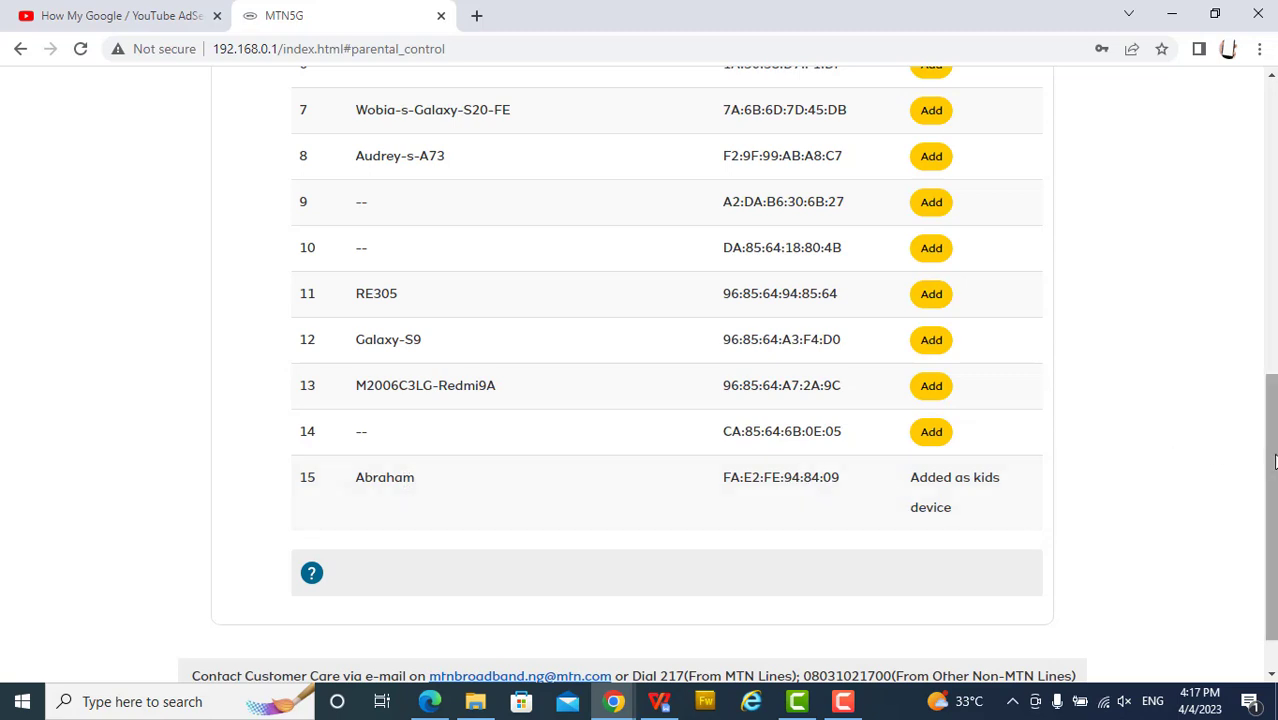
left_click(1274, 461)
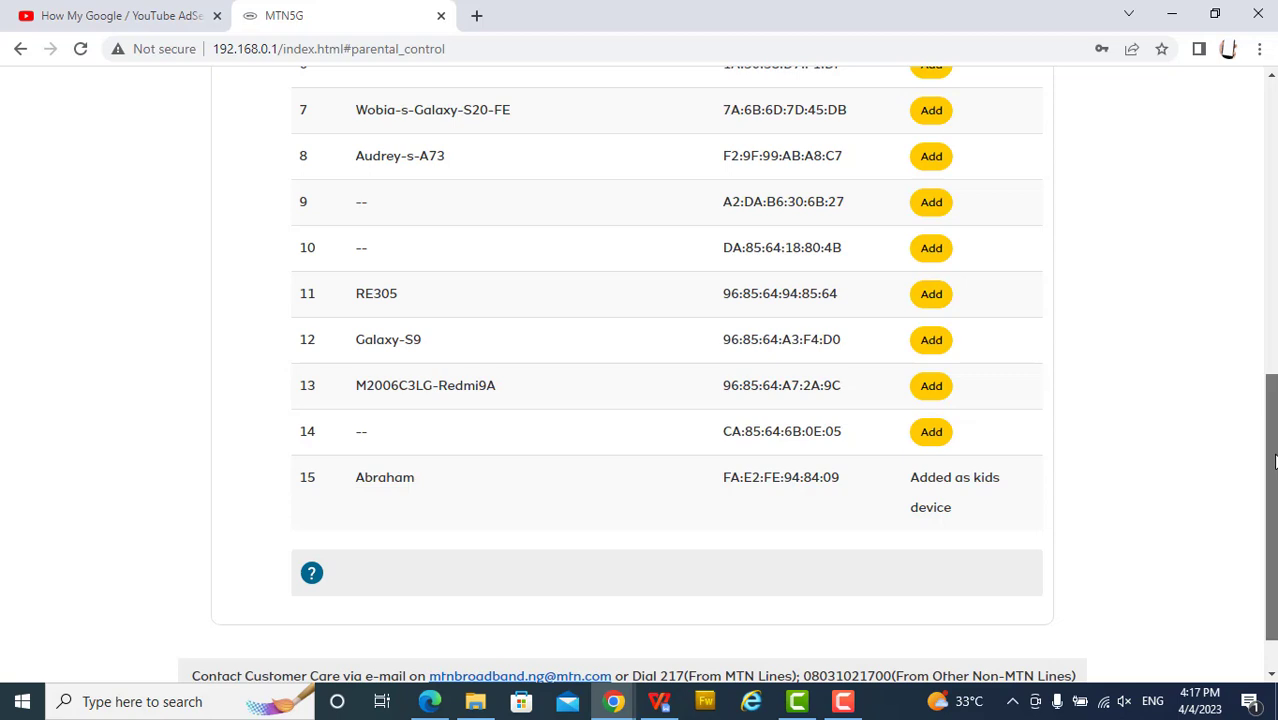